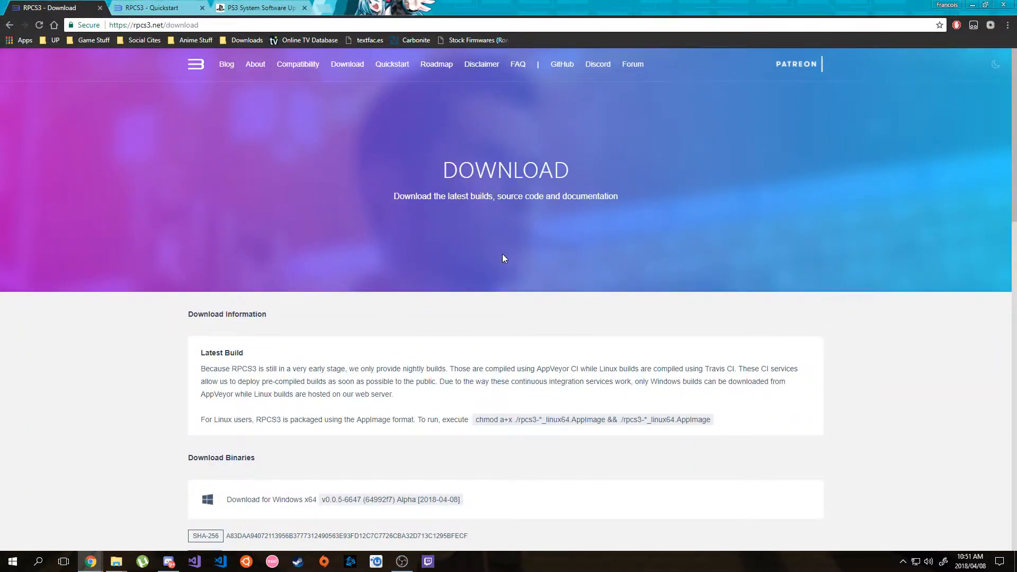
Step: Review the Windows x64 build on the RPCS3 download page and check the downloaded archive in the PS3 Emulator folder
{"action": "scroll", "coordinate": [468, 270], "scroll_direction": "down", "scroll_amount": 4}
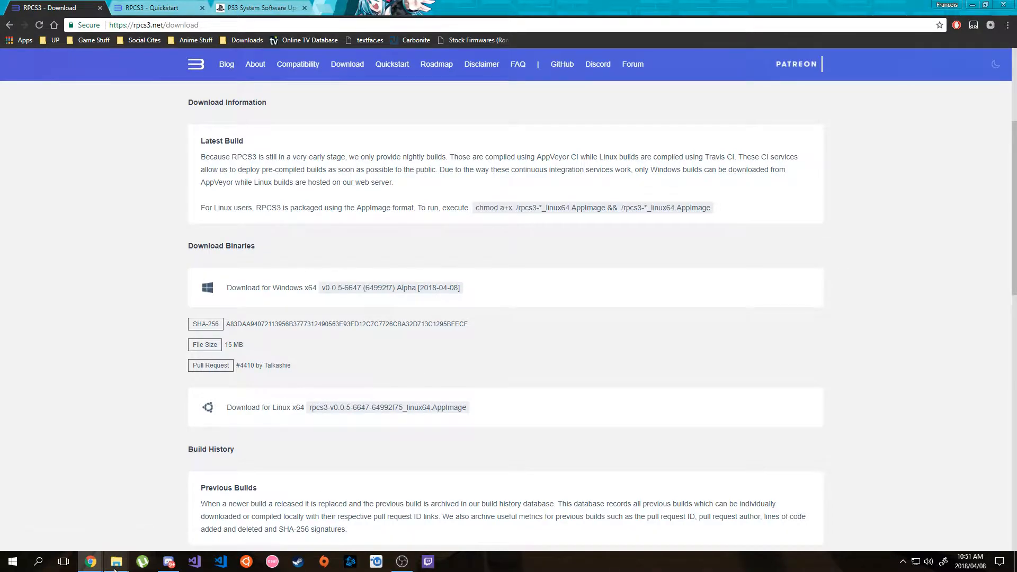
{"action": "mouse_move", "coordinate": [116, 562]}
{"action": "left_click", "coordinate": [186, 519]}
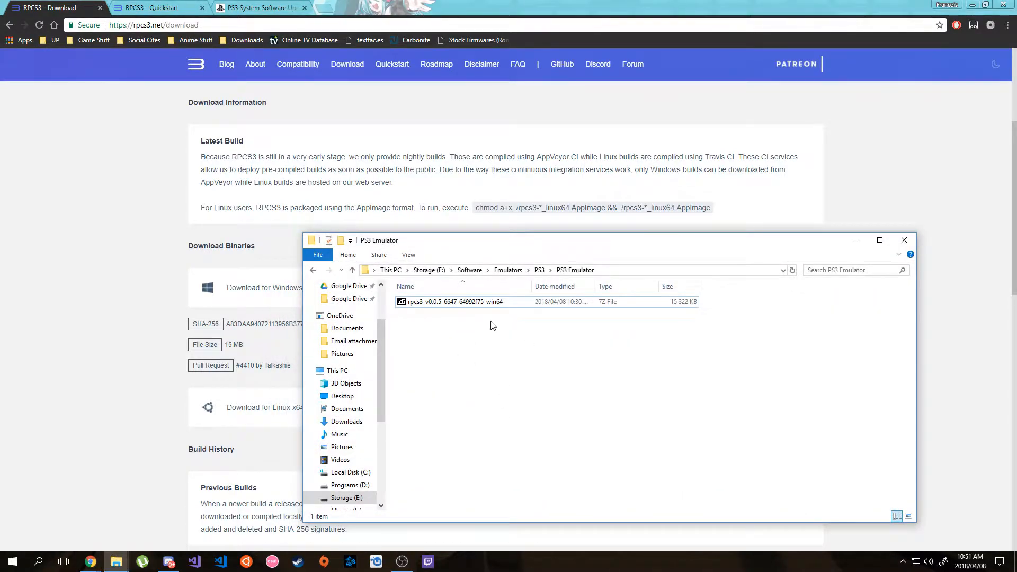
{"action": "left_click", "coordinate": [309, 192]}
Step: Read through the RPCS3 Quickstart guide, including its firmware files, title management and disc dumping sections
{"action": "left_click", "coordinate": [156, 8]}
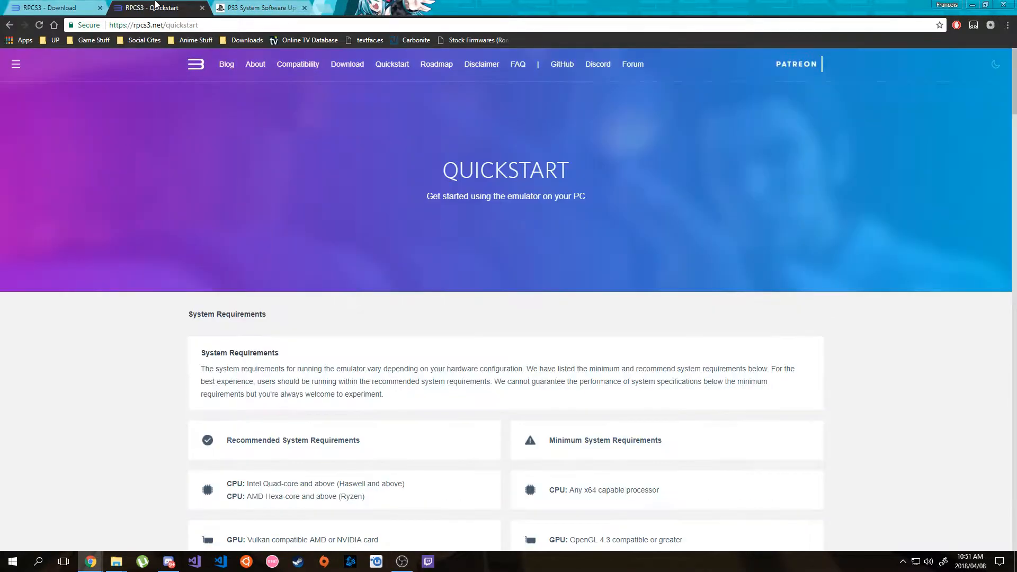
{"action": "scroll", "coordinate": [481, 292], "scroll_direction": "down", "scroll_amount": 15}
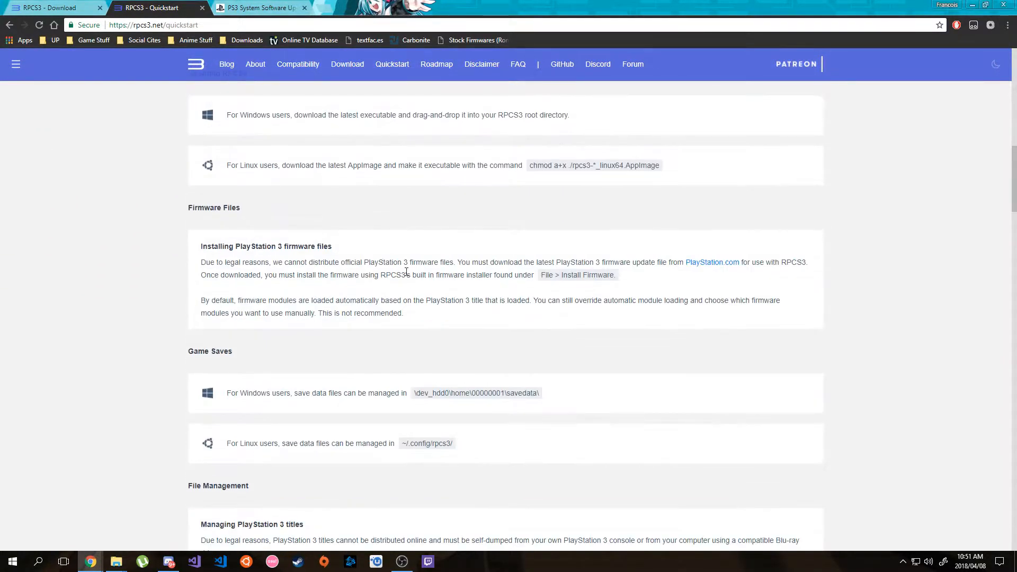
{"action": "scroll", "coordinate": [410, 272], "scroll_direction": "down", "scroll_amount": 10}
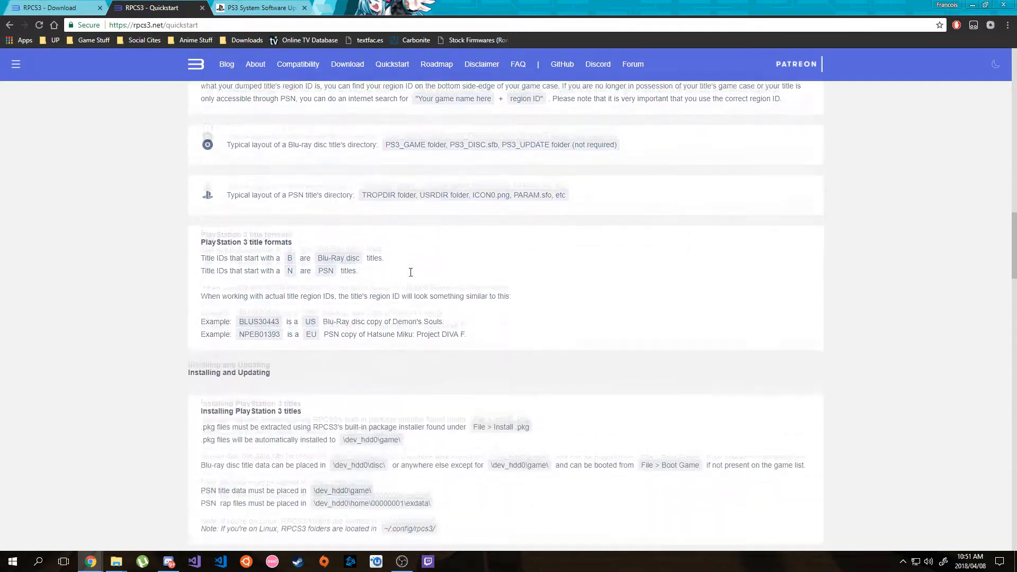
{"action": "scroll", "coordinate": [411, 272], "scroll_direction": "down", "scroll_amount": 15}
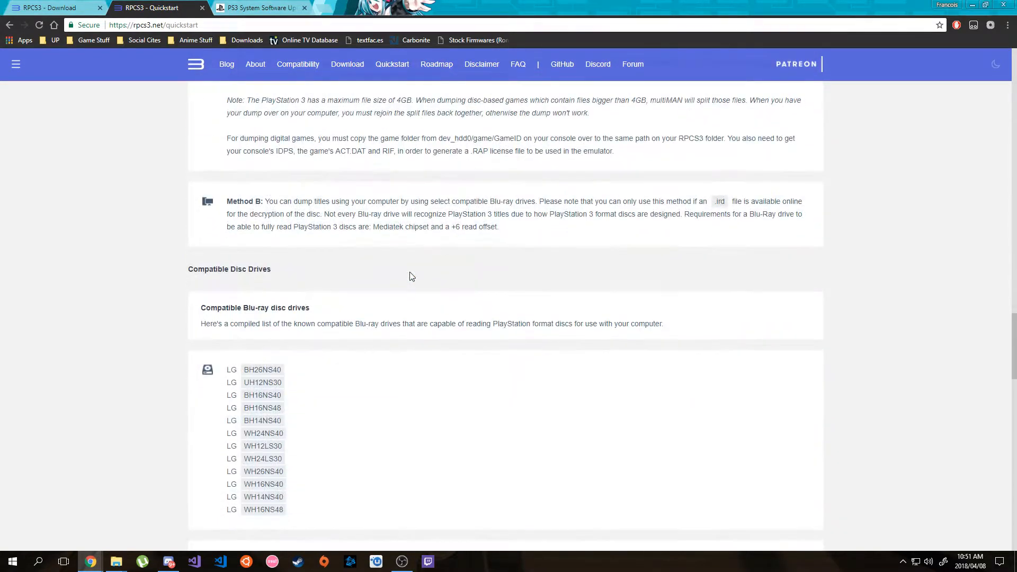
{"action": "scroll", "coordinate": [408, 272], "scroll_direction": "down", "scroll_amount": 15}
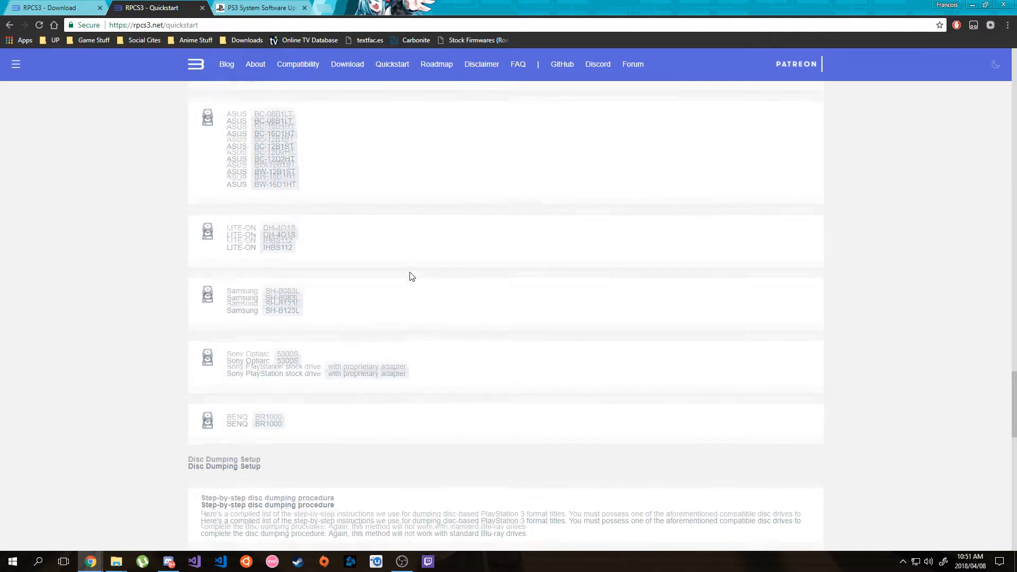
{"action": "scroll", "coordinate": [411, 273], "scroll_direction": "down", "scroll_amount": 3}
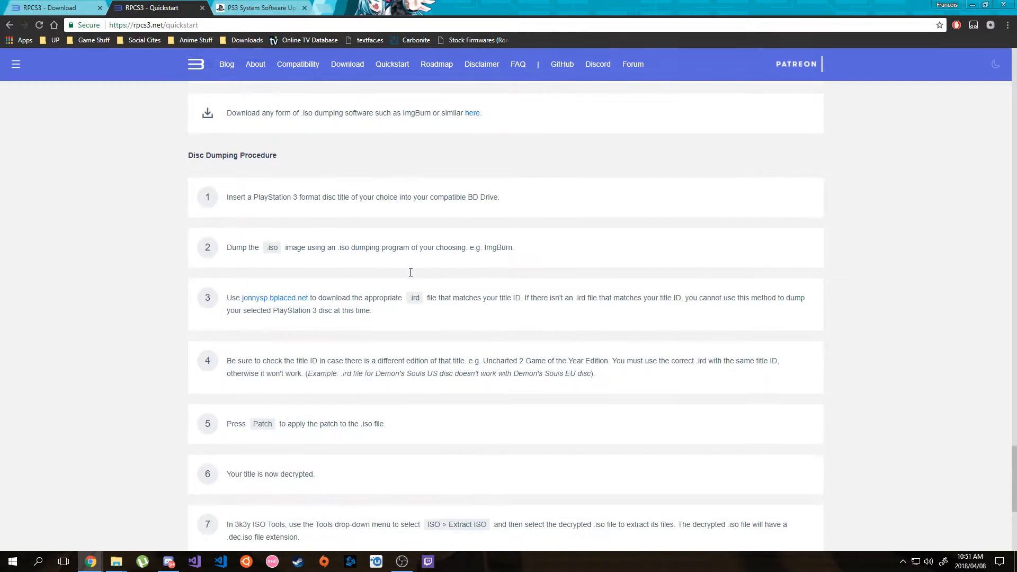
{"action": "scroll", "coordinate": [412, 276], "scroll_direction": "down", "scroll_amount": 5}
{"action": "scroll", "coordinate": [412, 276], "scroll_direction": "up", "scroll_amount": 12}
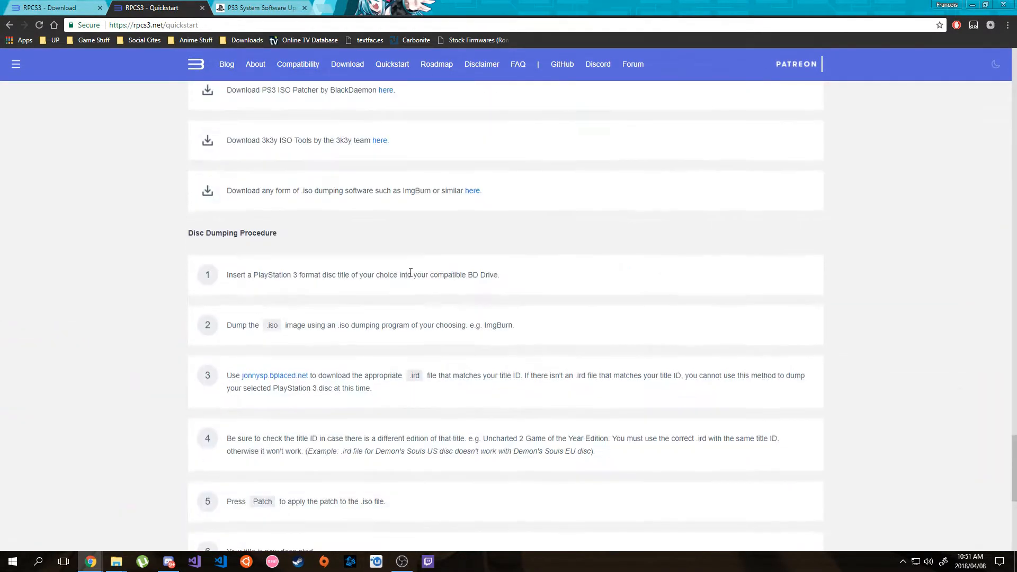
{"action": "scroll", "coordinate": [412, 275], "scroll_direction": "up", "scroll_amount": 15}
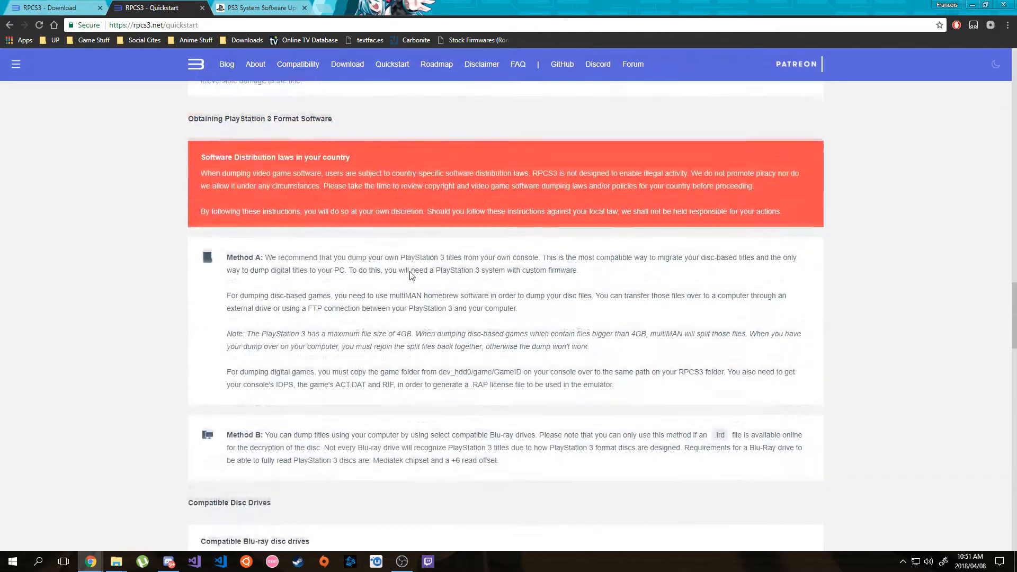
{"action": "scroll", "coordinate": [411, 271], "scroll_direction": "up", "scroll_amount": 15}
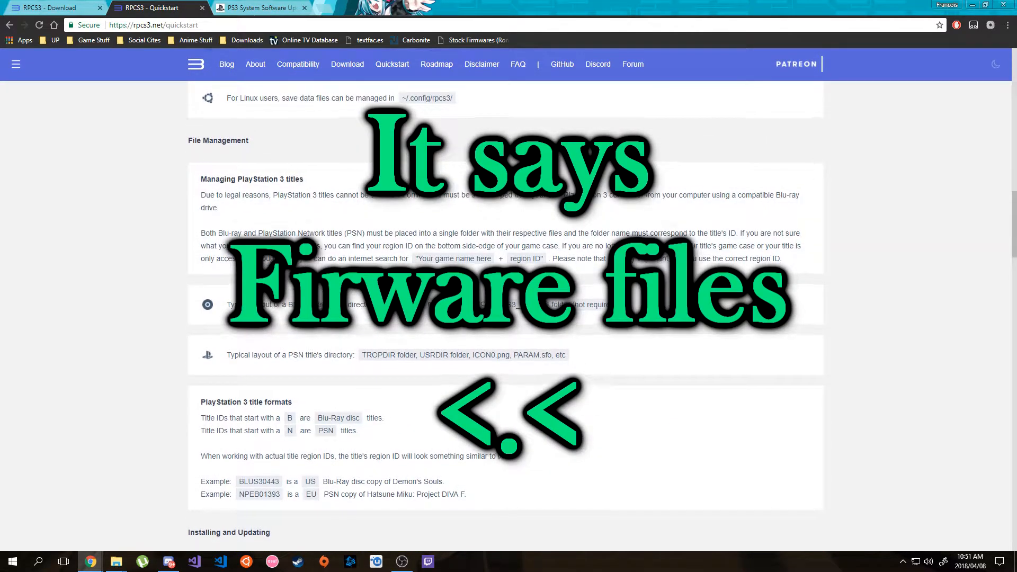
{"action": "scroll", "coordinate": [294, 151], "scroll_direction": "up", "scroll_amount": 13}
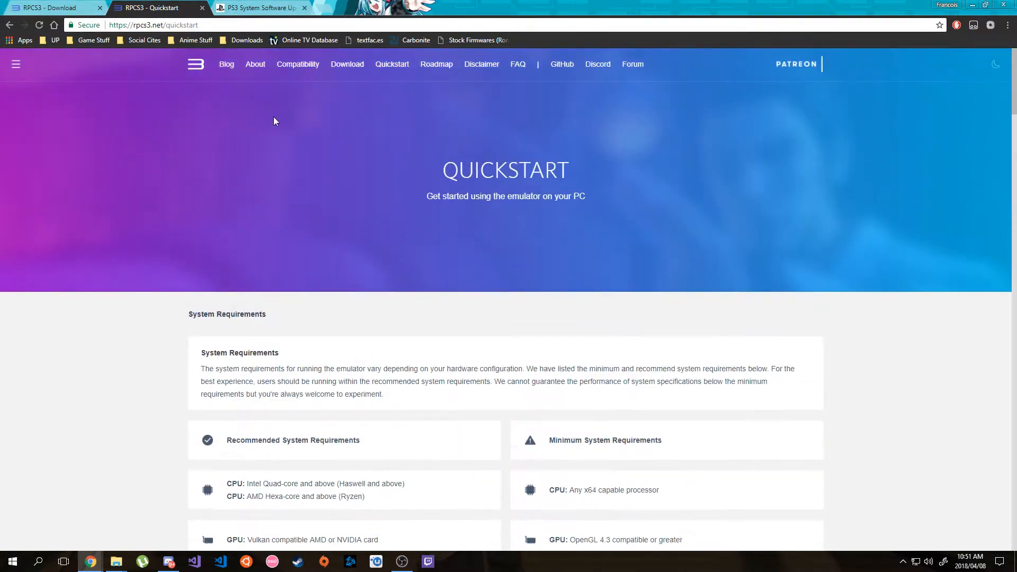
Step: Examine the latest firmware version offered on the PlayStation PS3 System Software Update page
{"action": "left_click", "coordinate": [253, 8]}
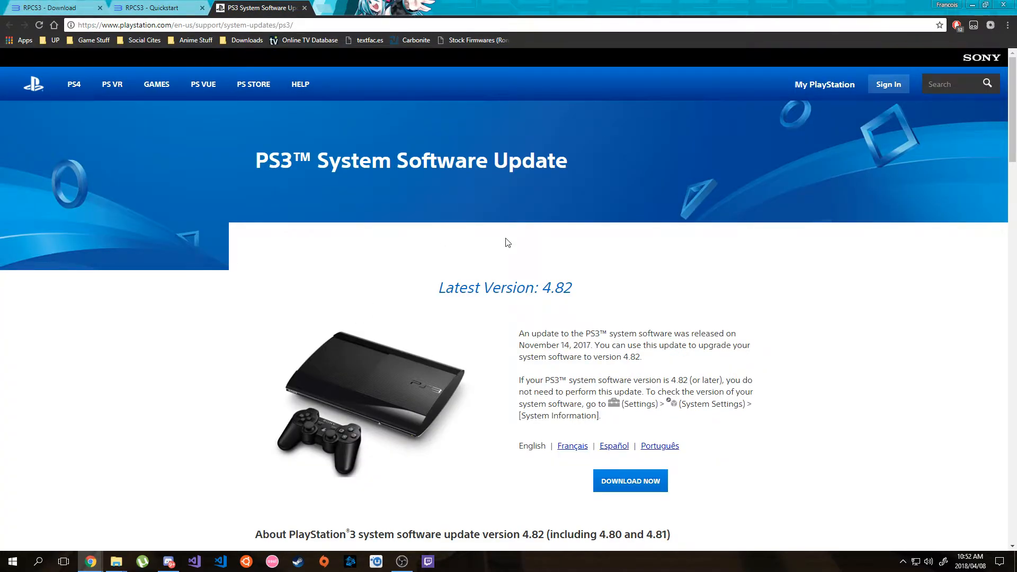
{"action": "scroll", "coordinate": [484, 258], "scroll_direction": "down", "scroll_amount": 2}
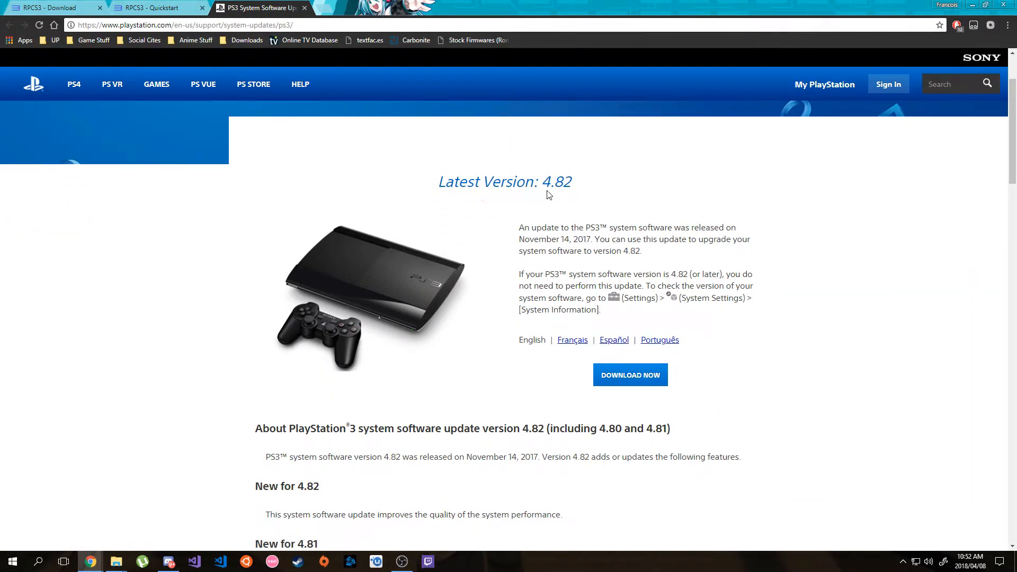
{"action": "left_click_drag", "start_coordinate": [539, 181], "coordinate": [583, 216]}
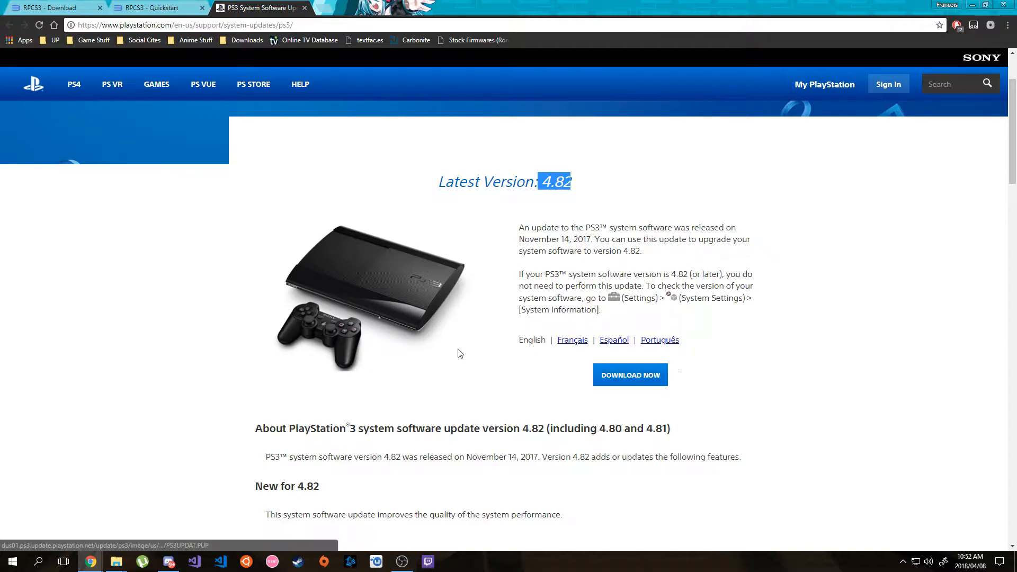
Step: Minimise the browser and arrange the File Explorer windows so the ps3 program folder and PS3 Emulator download folder are both accessible
{"action": "left_click", "coordinate": [71, 8]}
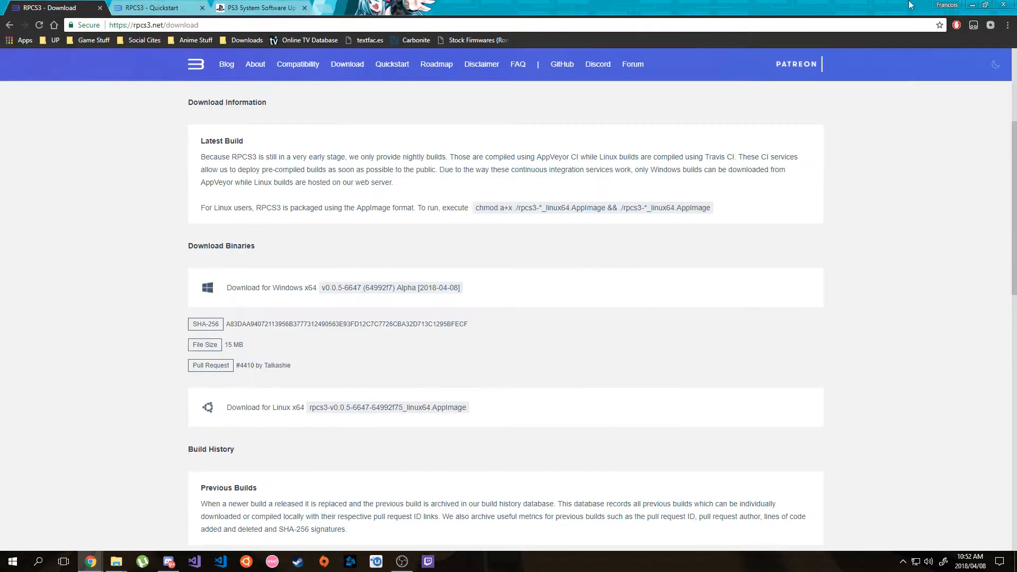
{"action": "left_click", "coordinate": [972, 6]}
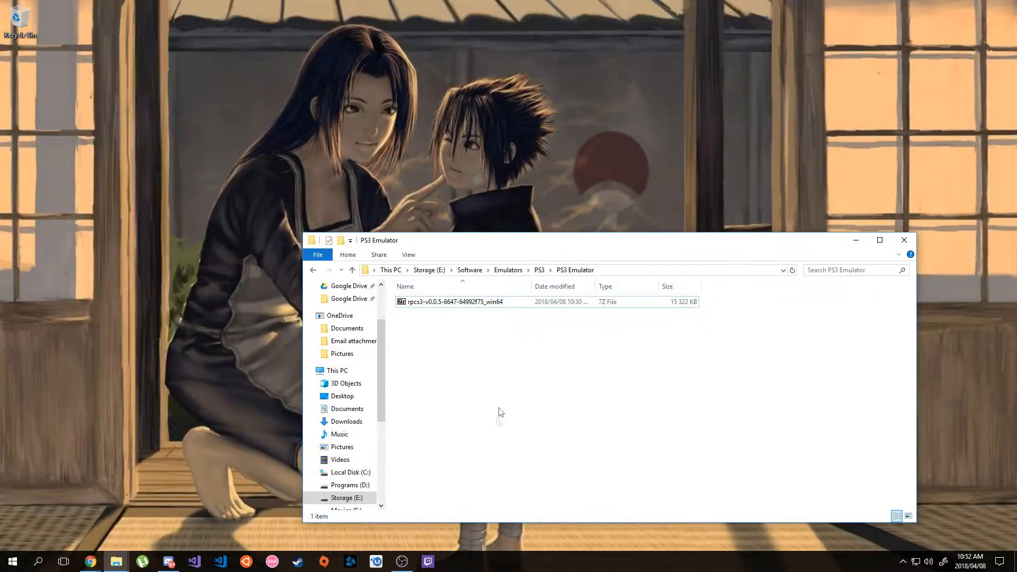
{"action": "mouse_move", "coordinate": [116, 561]}
{"action": "left_click", "coordinate": [77, 520]}
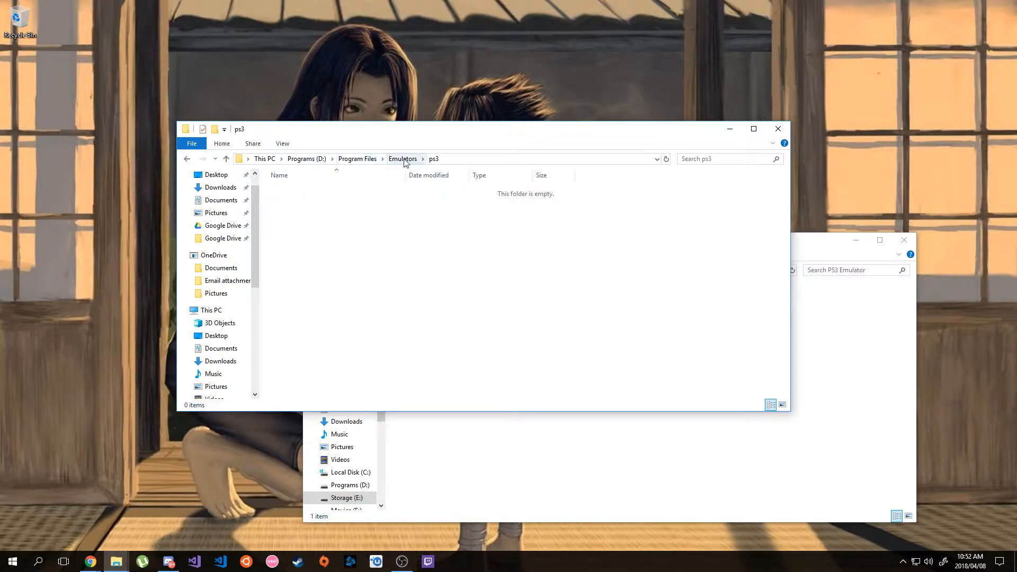
{"action": "left_click_drag", "start_coordinate": [467, 131], "coordinate": [371, 71]}
{"action": "left_click", "coordinate": [680, 412]}
{"action": "left_click_drag", "start_coordinate": [634, 247], "coordinate": [741, 290]}
Step: Extract all contents of the rpcs3-v0.0.5-6647-64992f75_win64 archive into the empty ps3 folder and close the archive
{"action": "double_click", "coordinate": [561, 348]}
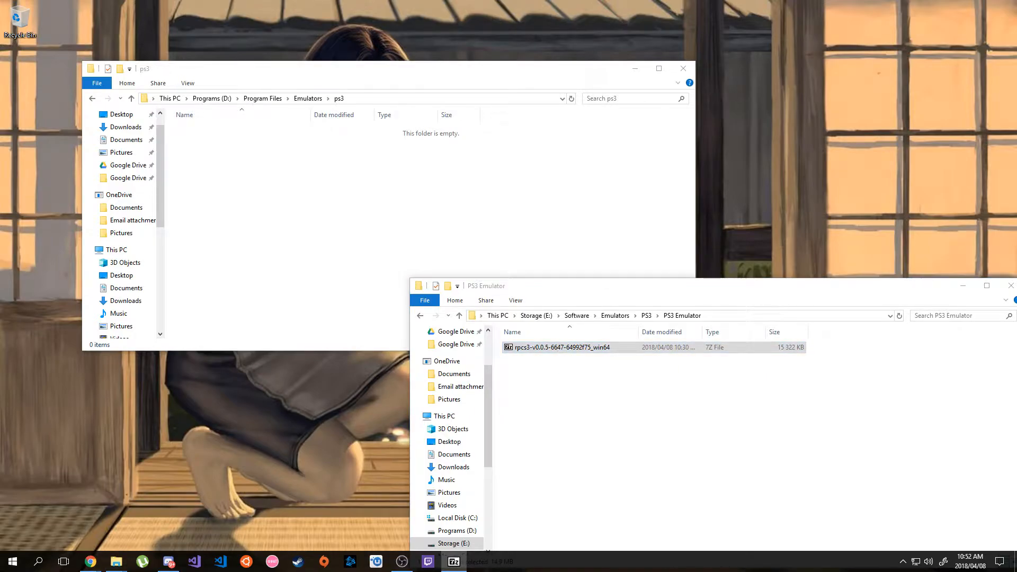
{"action": "left_click_drag", "start_coordinate": [312, 189], "coordinate": [770, 190]}
{"action": "left_click_drag", "start_coordinate": [582, 455], "coordinate": [551, 263]}
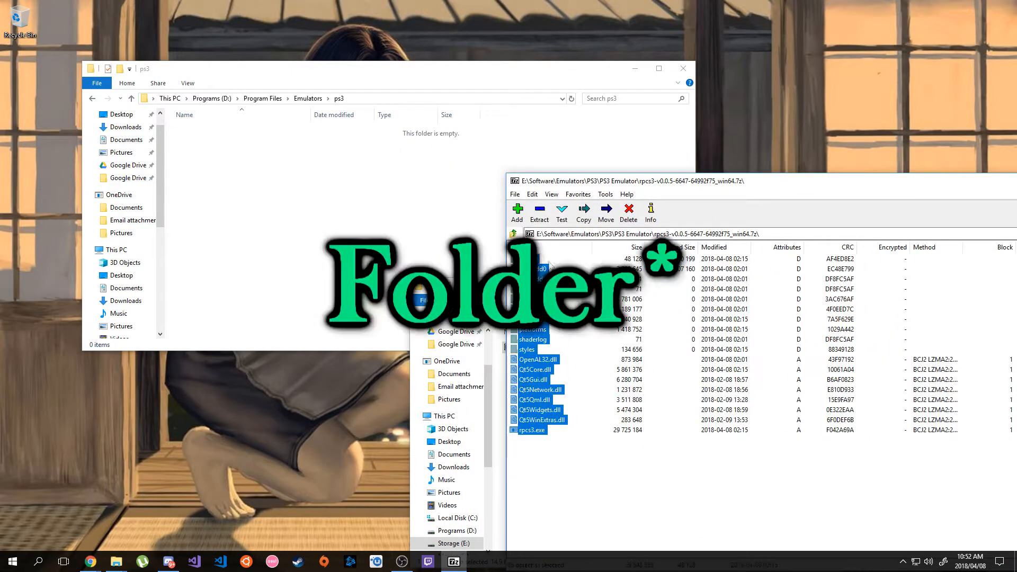
{"action": "left_click_drag", "start_coordinate": [281, 206], "coordinate": [282, 207]}
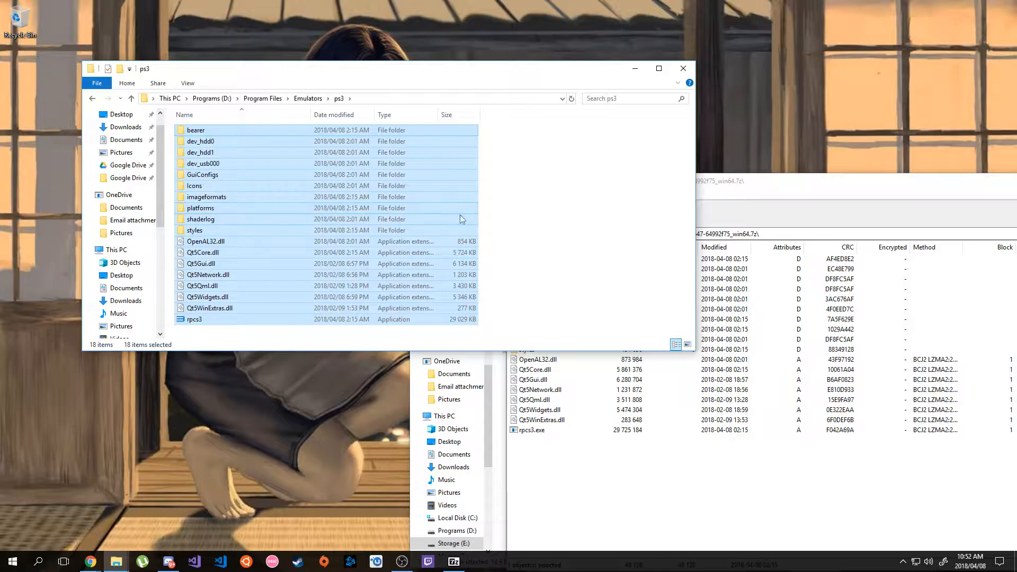
{"action": "left_click", "coordinate": [589, 227]}
{"action": "left_click", "coordinate": [844, 175]}
{"action": "left_click_drag", "start_coordinate": [844, 174], "coordinate": [551, 136]}
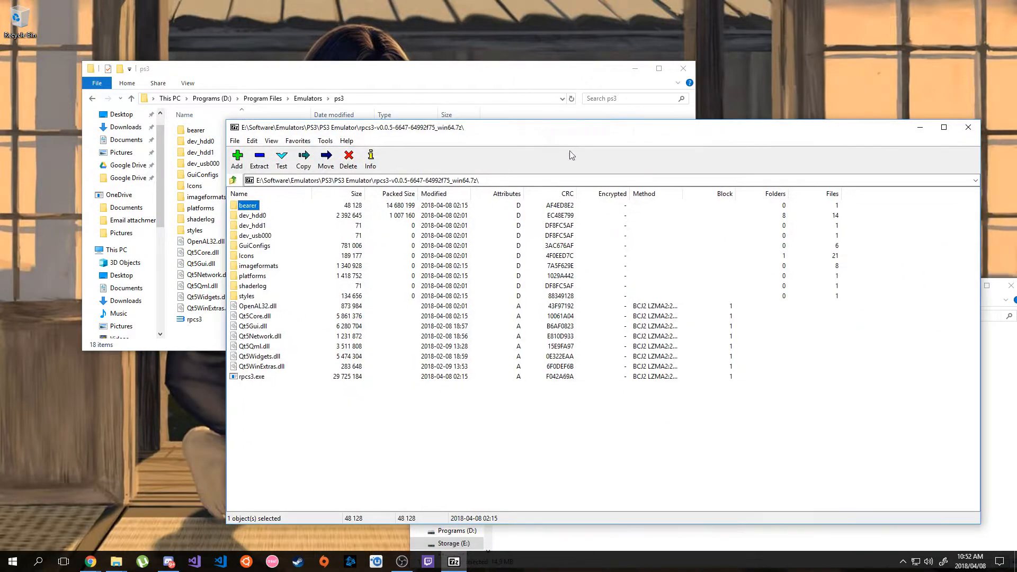
{"action": "left_click", "coordinate": [965, 128]}
Step: Launch rpcs3 from the ps3 folder, confirm having read the Quickstart guide and continue past the welcome dialog
{"action": "double_click", "coordinate": [296, 319]}
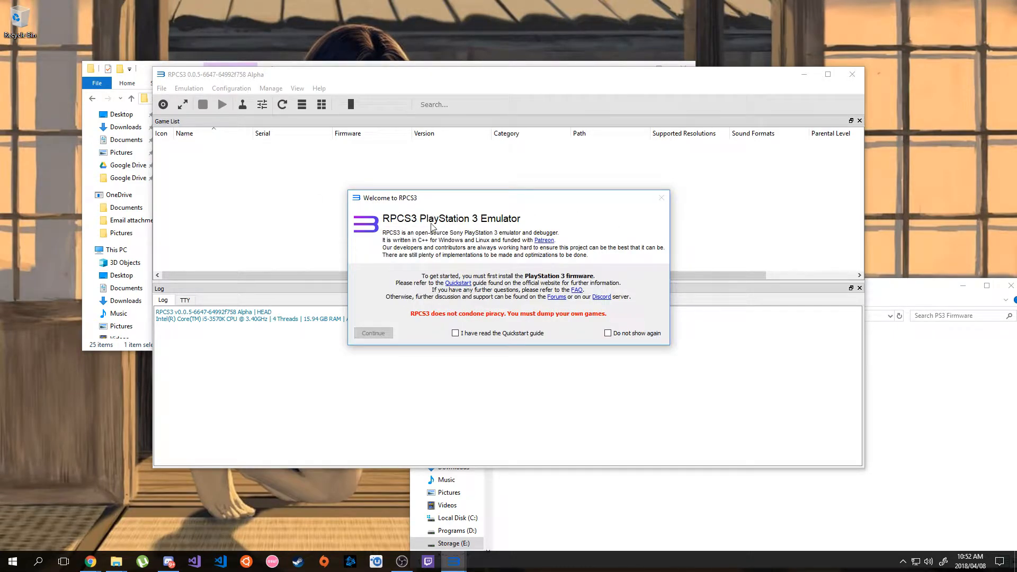
{"action": "left_click", "coordinate": [468, 335]}
{"action": "left_click", "coordinate": [372, 337]}
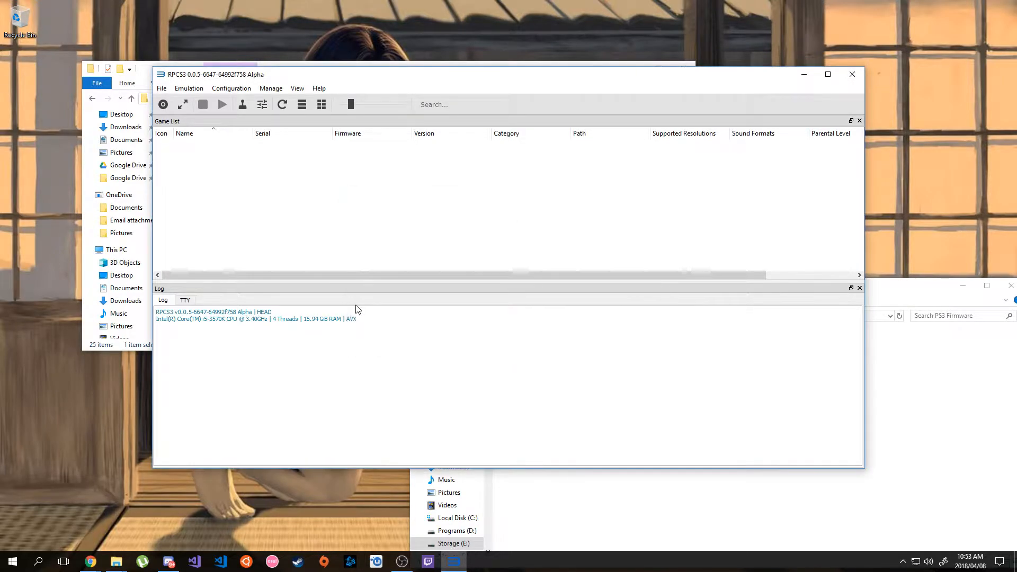
Step: Start a firmware installation and browse to the Software folder on Storage (E:)
{"action": "left_click", "coordinate": [160, 90]}
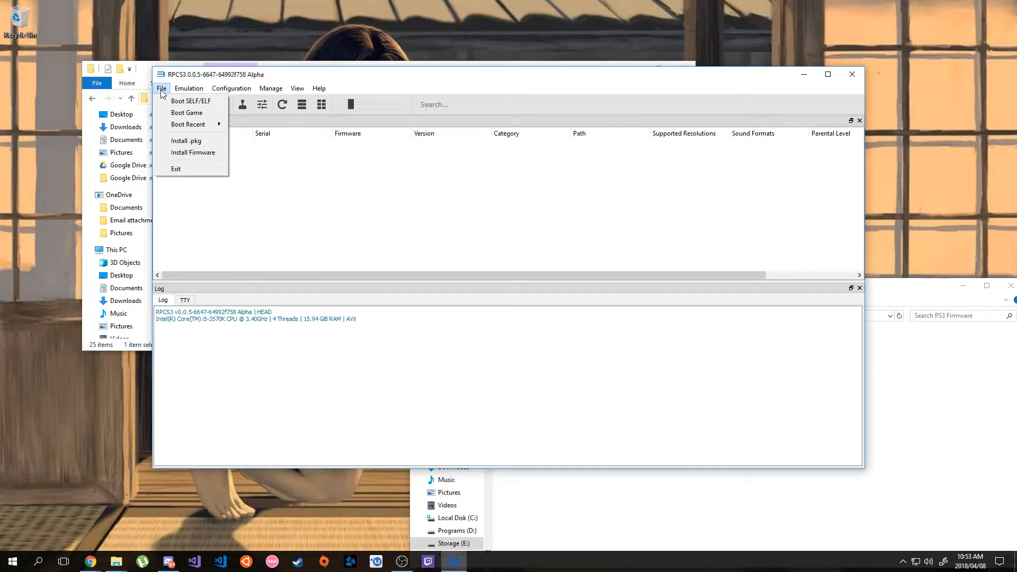
{"action": "left_click", "coordinate": [186, 152]}
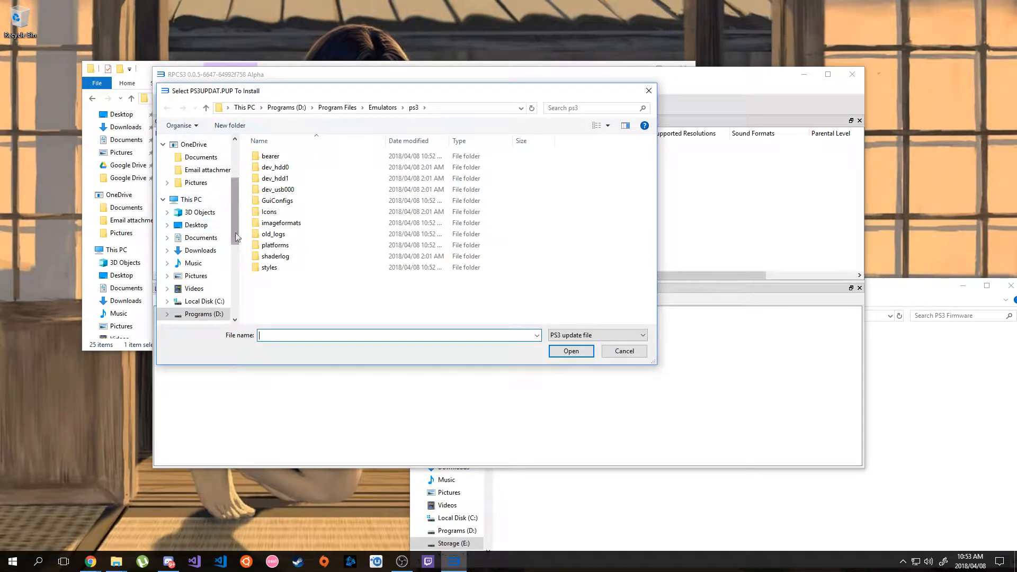
{"action": "scroll", "coordinate": [210, 278], "scroll_direction": "down", "scroll_amount": 1}
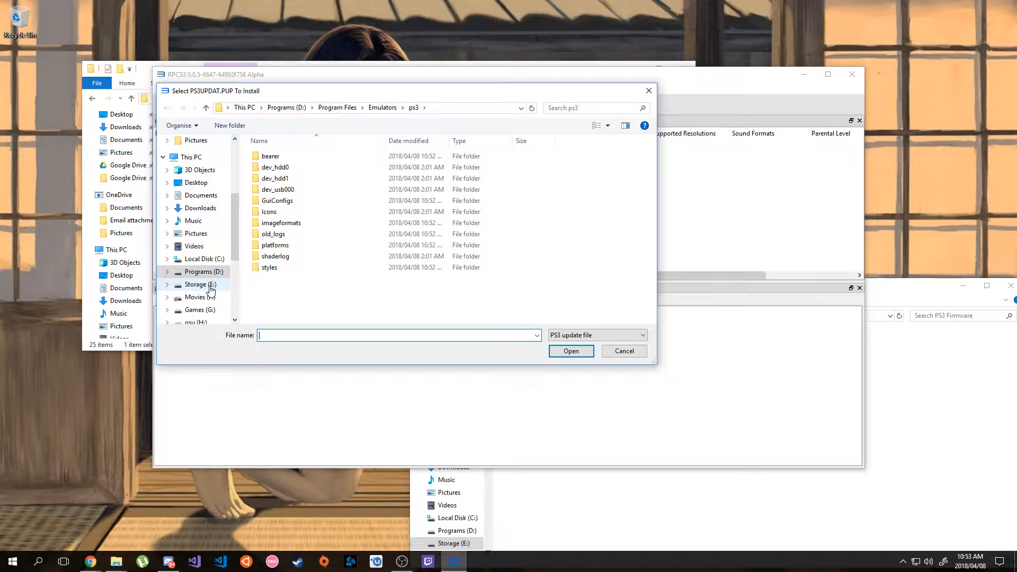
{"action": "left_click", "coordinate": [211, 286]}
{"action": "double_click", "coordinate": [279, 223]}
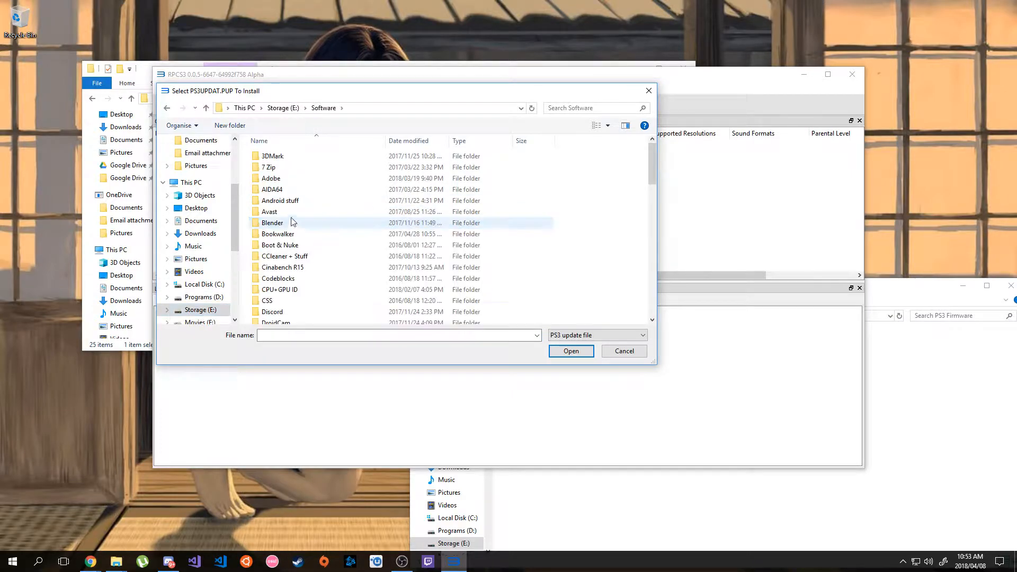
Step: Go through the Emulators and PS3 folders to open the PS3 Firmware folder
{"action": "left_click", "coordinate": [298, 236]}
{"action": "type", "text": "em"}
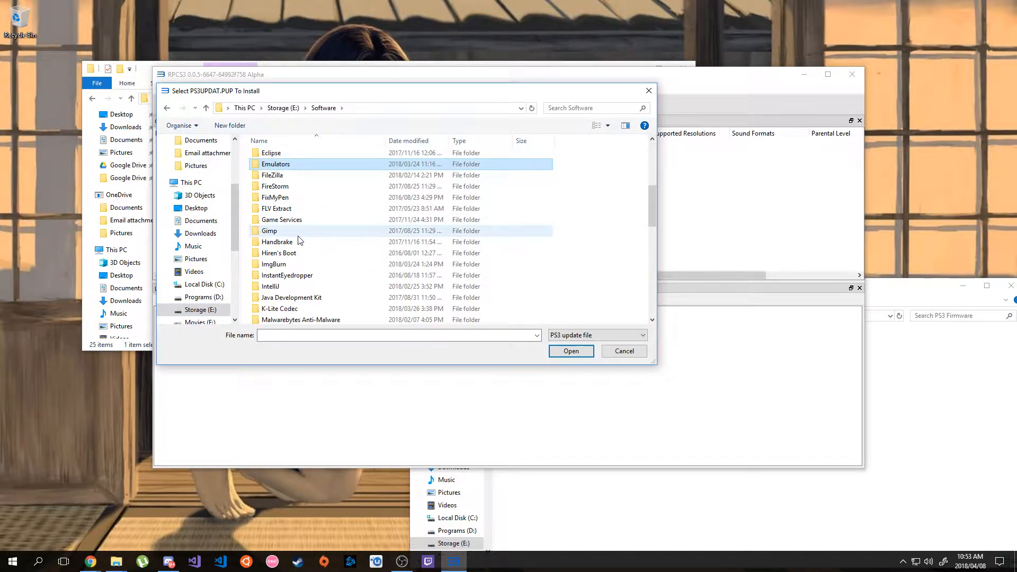
{"action": "key", "text": "Return"}
{"action": "key", "text": "Down"}
{"action": "key", "text": "Return"}
{"action": "key", "text": "Down"}
{"action": "key", "text": "Down"}
{"action": "key", "text": "Down"}
{"action": "key", "text": "Return"}
Step: Install the firmware from PS3UPDAT.PUP and dismiss the completion message
{"action": "left_click", "coordinate": [286, 156]}
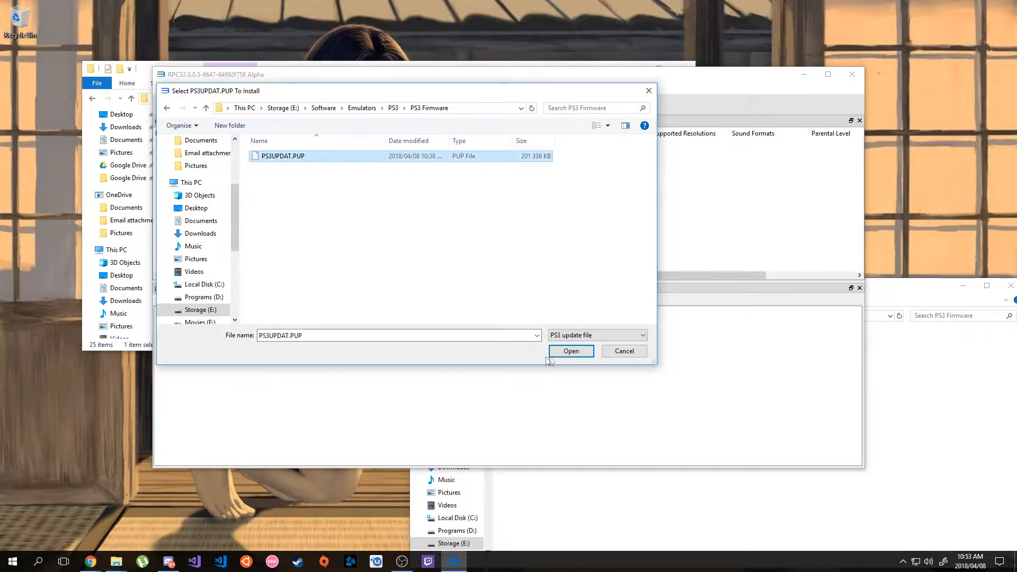
{"action": "left_click", "coordinate": [561, 354]}
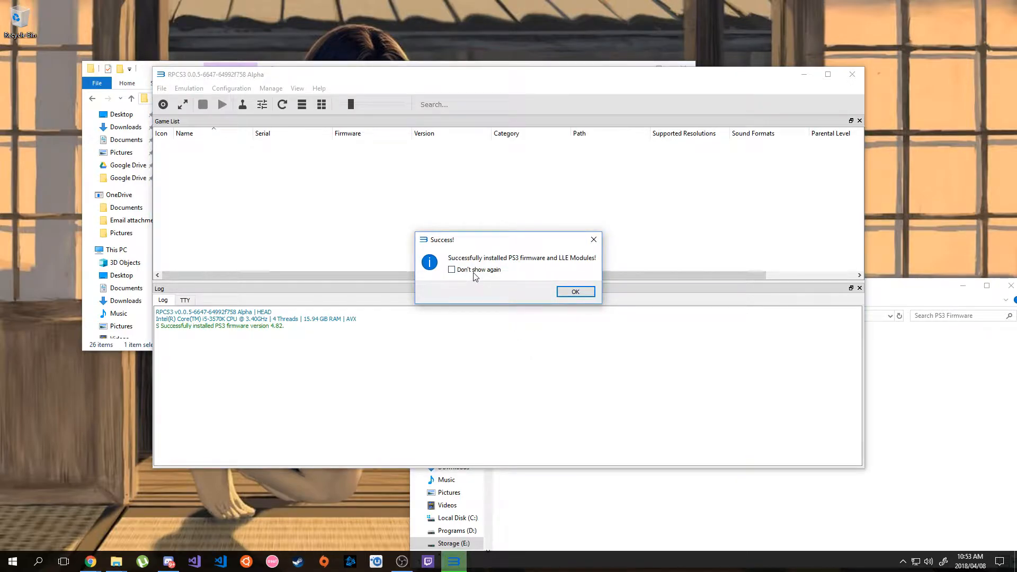
{"action": "left_click", "coordinate": [575, 291]}
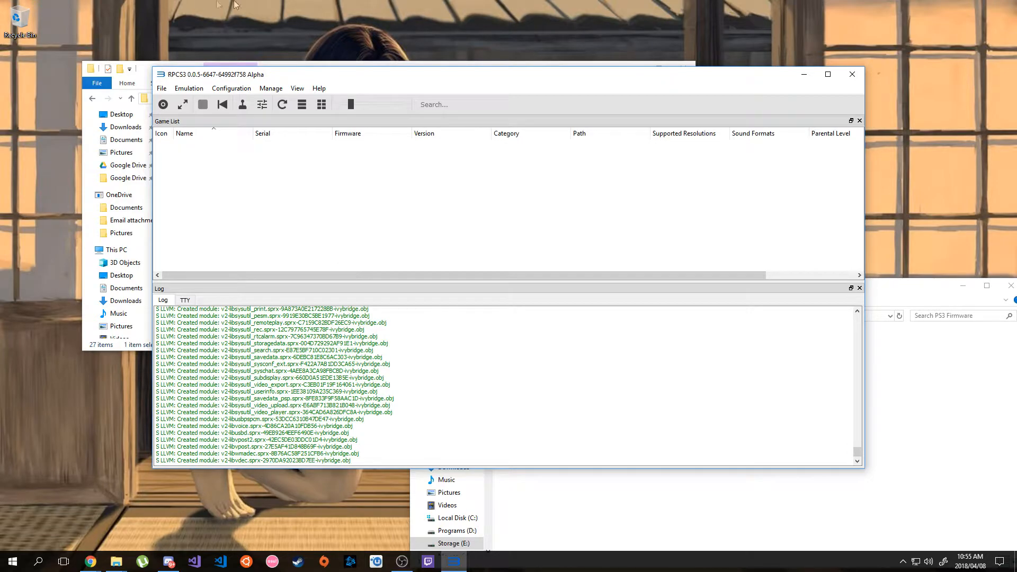
Step: In the CPU configuration, set Preferred SPU Threads to 1 and firmware loading to Automatically load required libraries, and save
{"action": "left_click", "coordinate": [237, 90]}
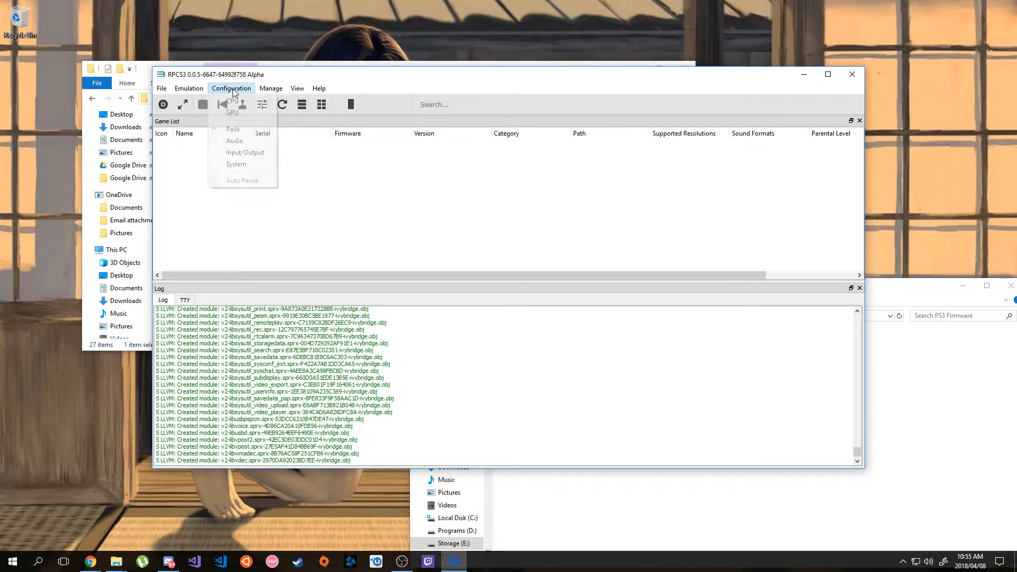
{"action": "left_click", "coordinate": [234, 101]}
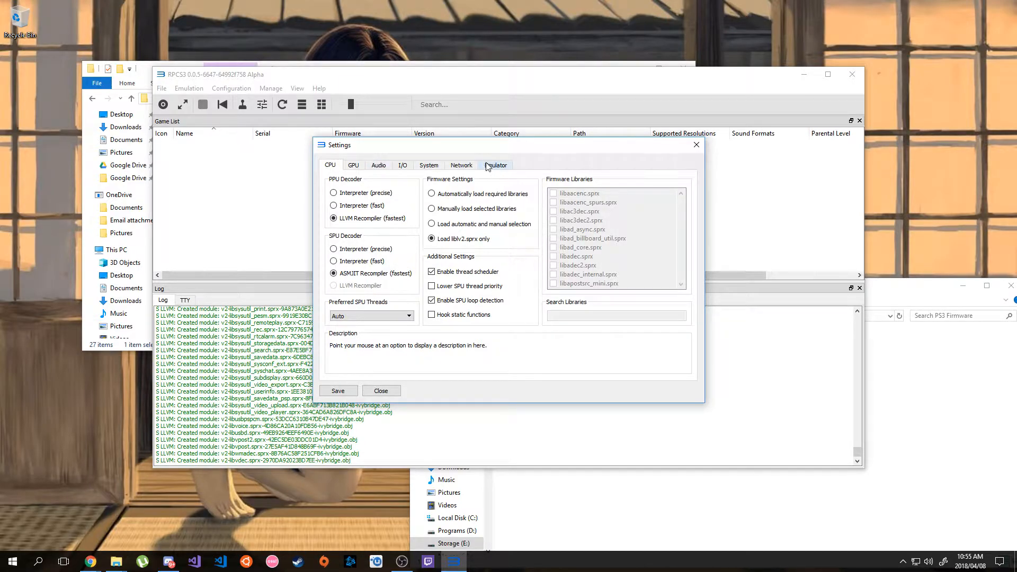
{"action": "mouse_move", "coordinate": [380, 219]}
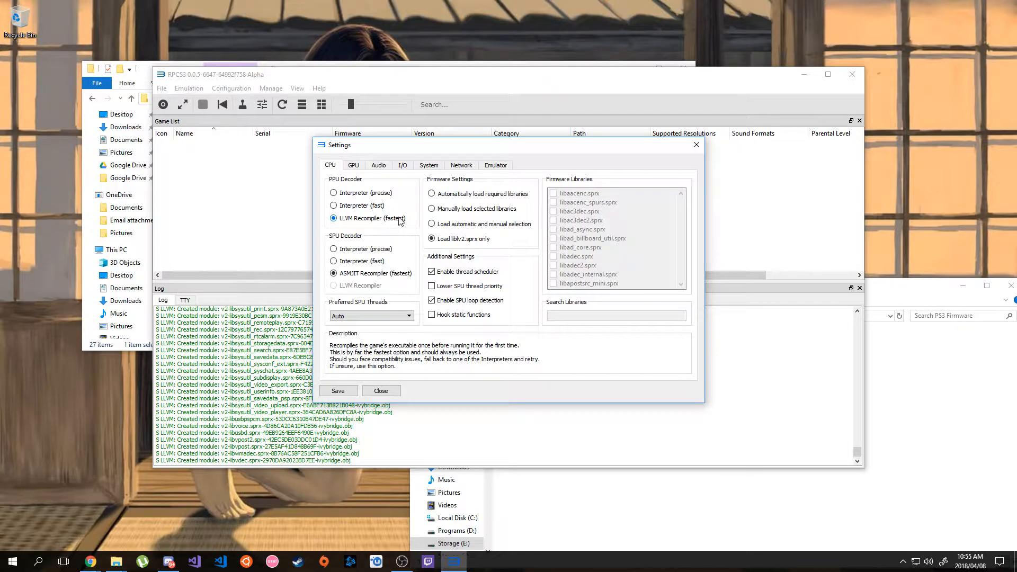
{"action": "mouse_move", "coordinate": [362, 276]}
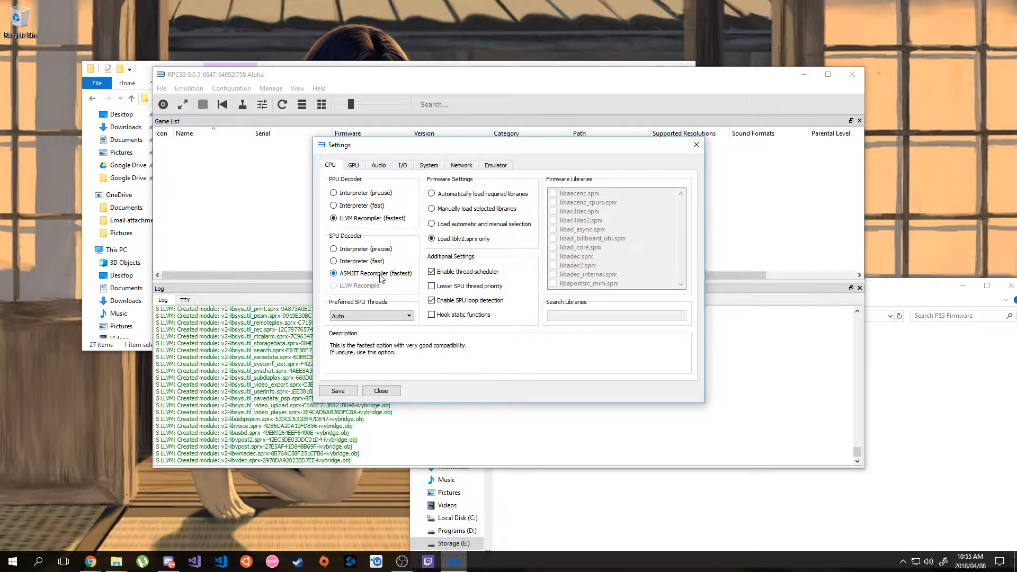
{"action": "left_click", "coordinate": [377, 316]}
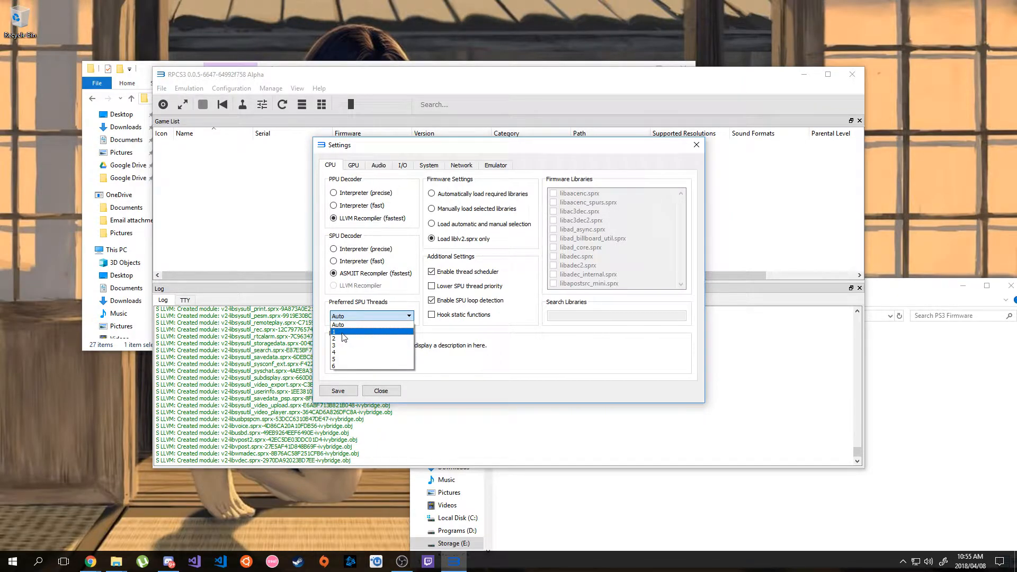
{"action": "left_click", "coordinate": [343, 332]}
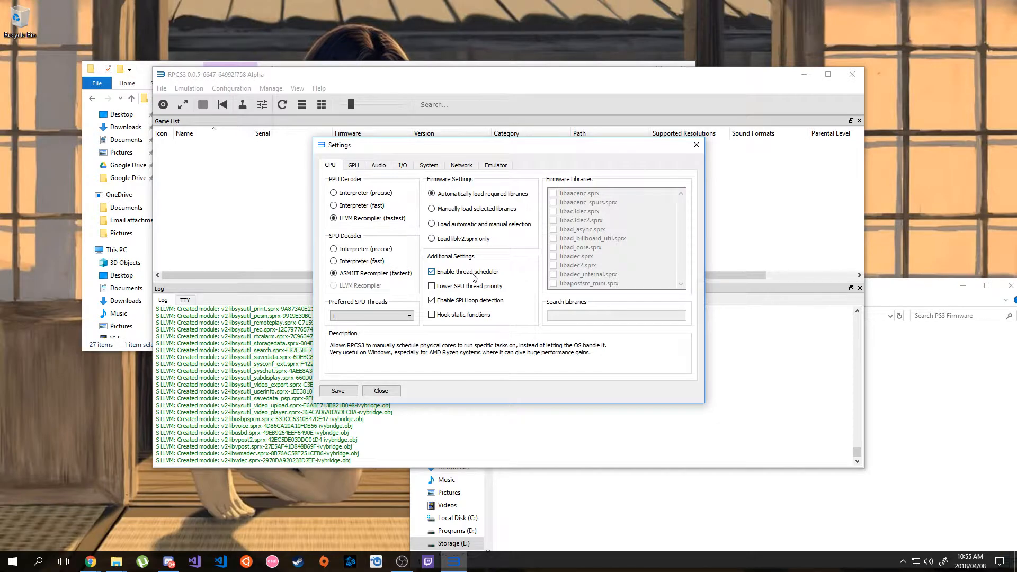
{"action": "left_click", "coordinate": [338, 390]}
Step: Set the GPU renderer to Vulkan and save the settings
{"action": "left_click", "coordinate": [231, 88]}
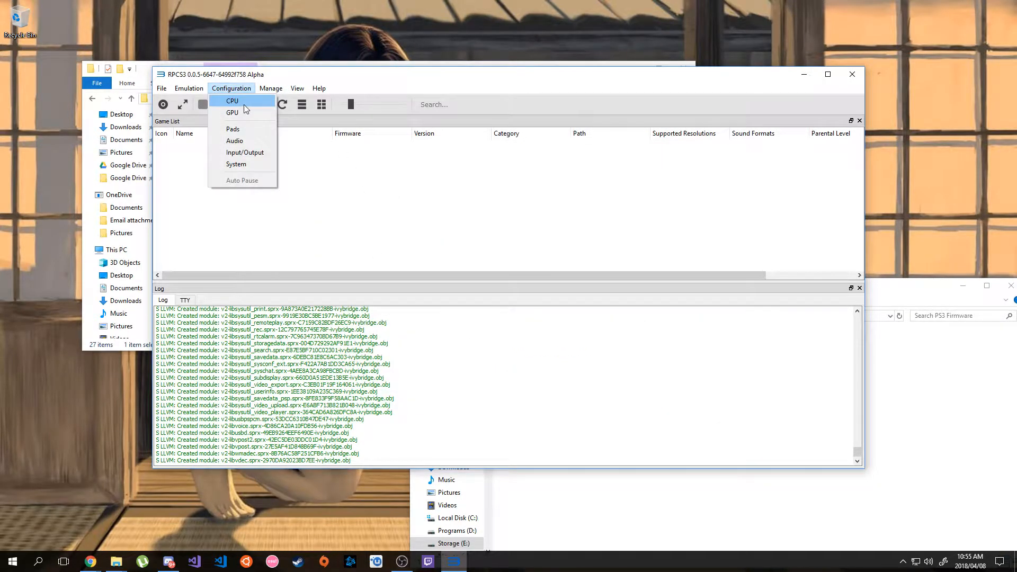
{"action": "left_click", "coordinate": [244, 103]}
{"action": "left_click", "coordinate": [355, 166]}
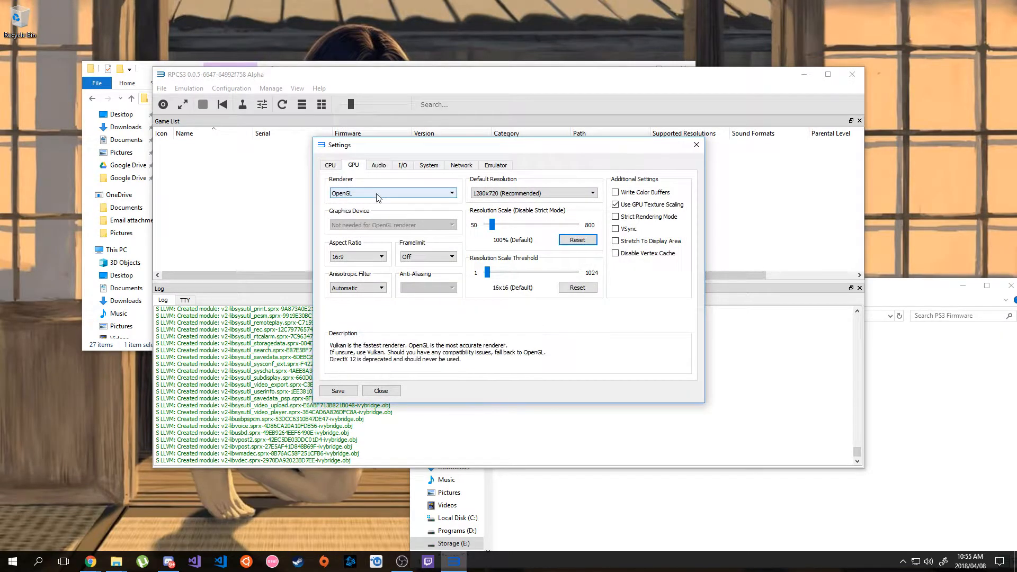
{"action": "left_click", "coordinate": [377, 195]}
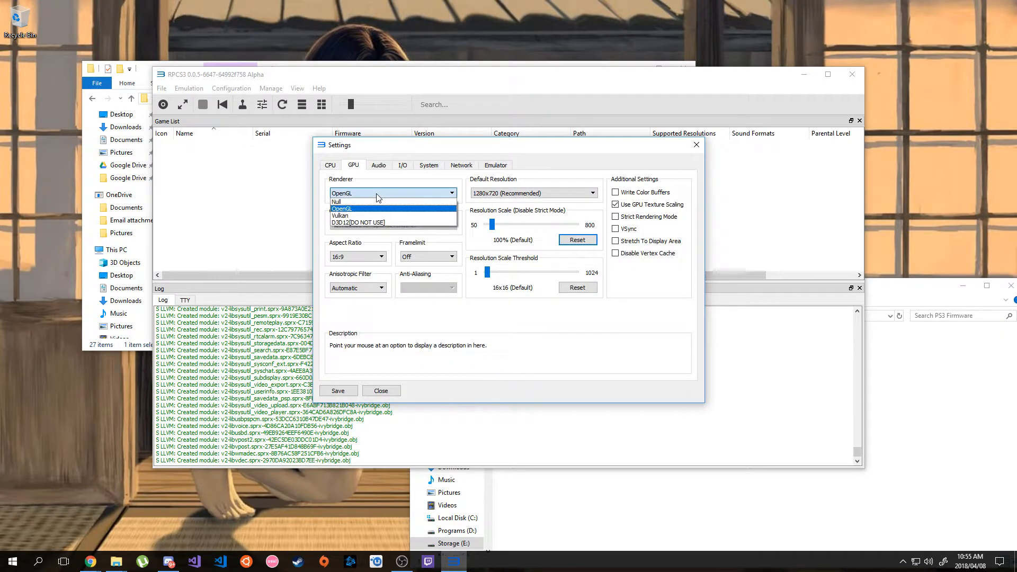
{"action": "left_click", "coordinate": [353, 216]}
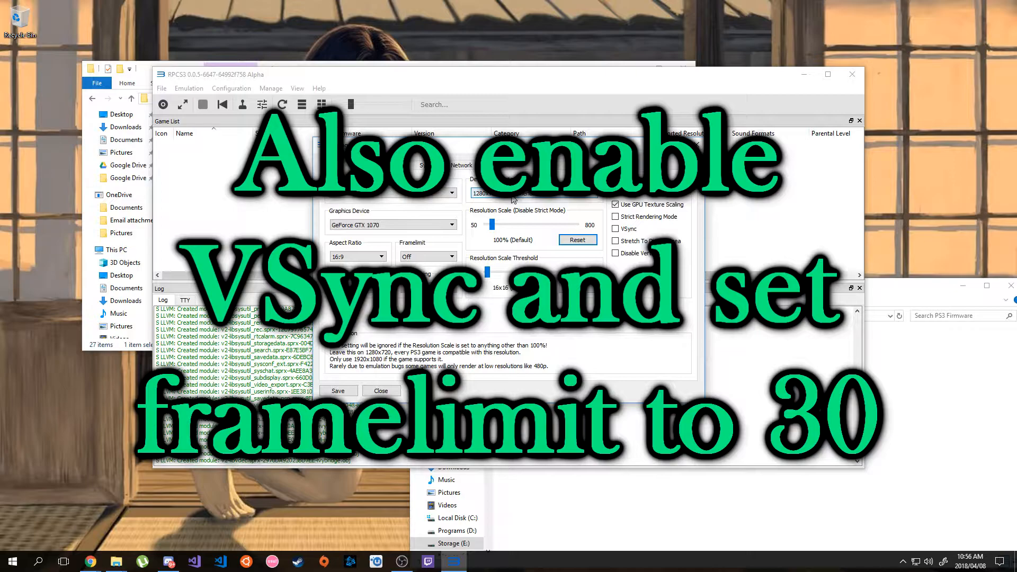
{"action": "left_click", "coordinate": [339, 390]}
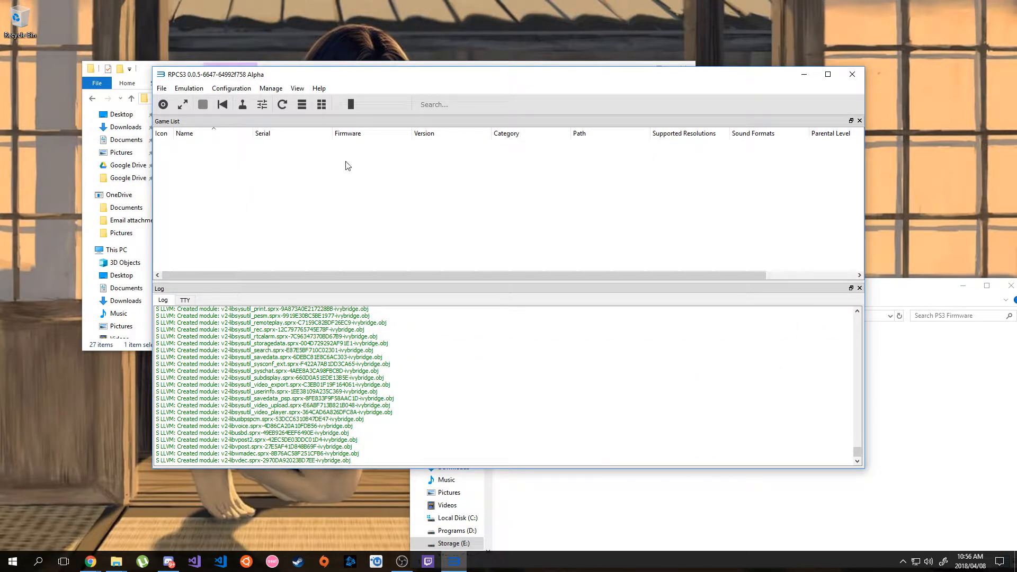
Step: Switch to Chrome and read through the RPCS3 Quickstart guide's sections on managing, installing and dumping PlayStation 3 titles
{"action": "mouse_move", "coordinate": [99, 553]}
{"action": "left_click", "coordinate": [146, 511]}
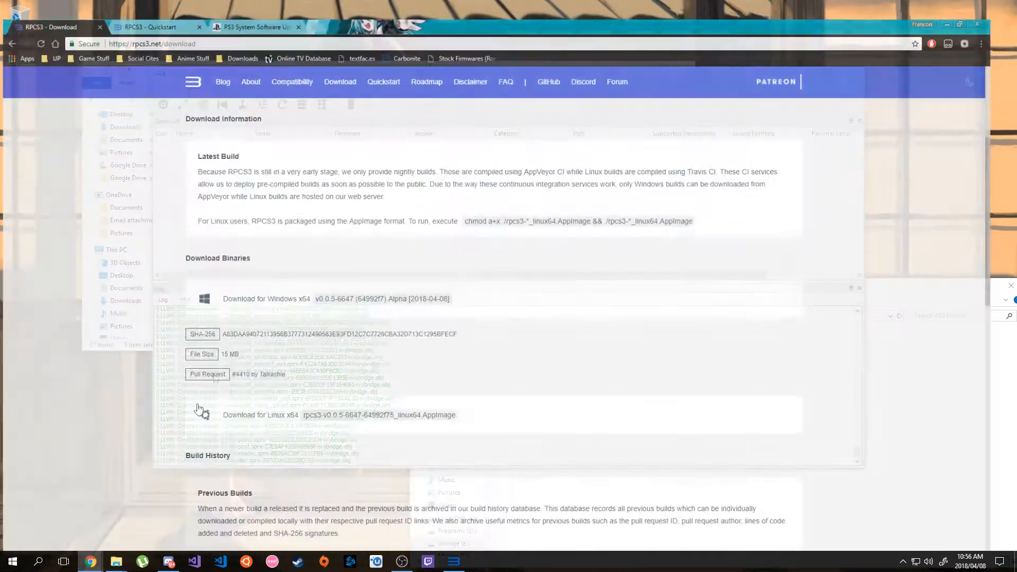
{"action": "scroll", "coordinate": [329, 246], "scroll_direction": "down", "scroll_amount": 14}
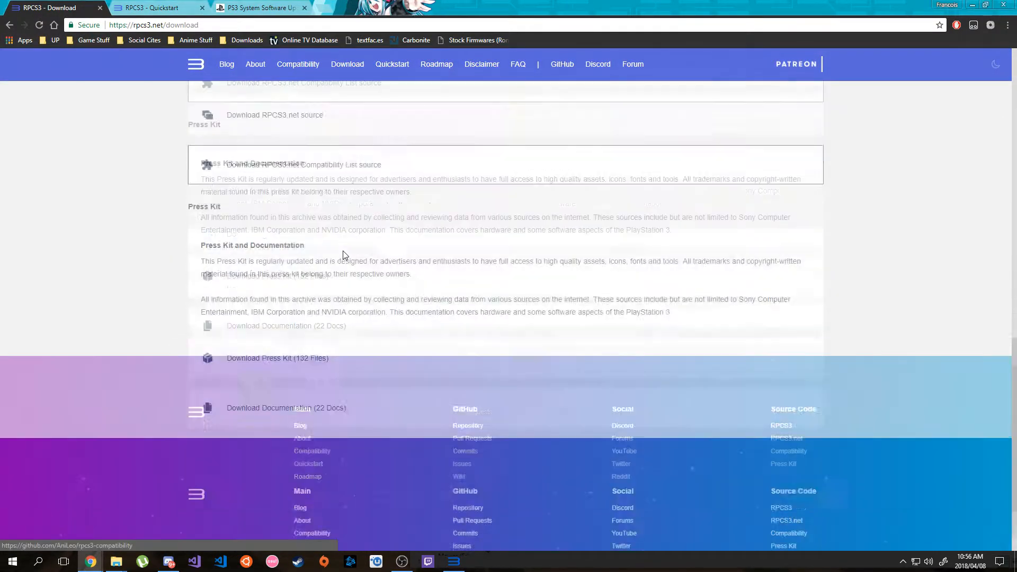
{"action": "scroll", "coordinate": [345, 254], "scroll_direction": "up", "scroll_amount": 7}
{"action": "left_click", "coordinate": [148, 6]}
{"action": "scroll", "coordinate": [412, 265], "scroll_direction": "down", "scroll_amount": 10}
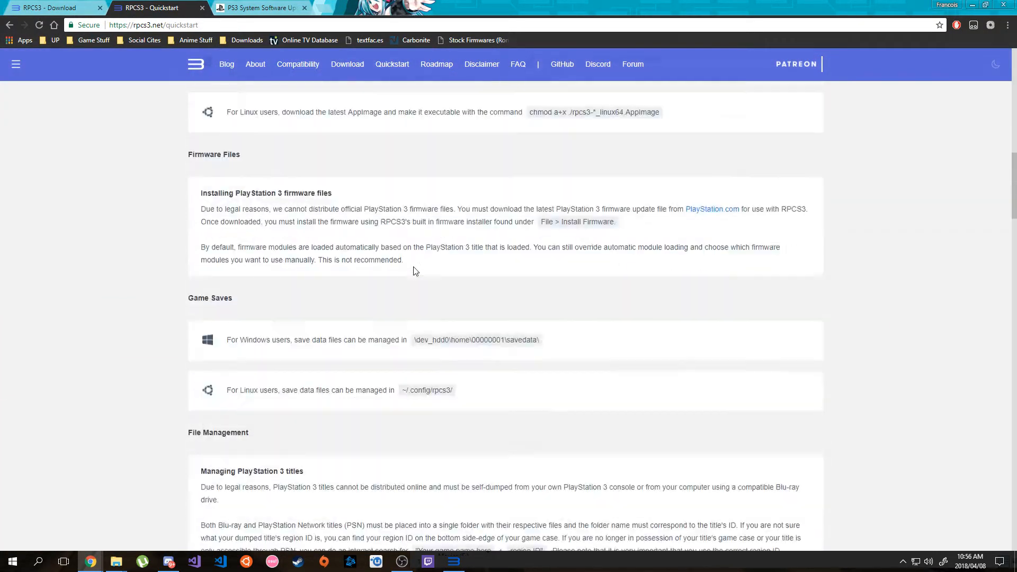
{"action": "scroll", "coordinate": [411, 264], "scroll_direction": "up", "scroll_amount": 5}
{"action": "scroll", "coordinate": [412, 262], "scroll_direction": "down", "scroll_amount": 2}
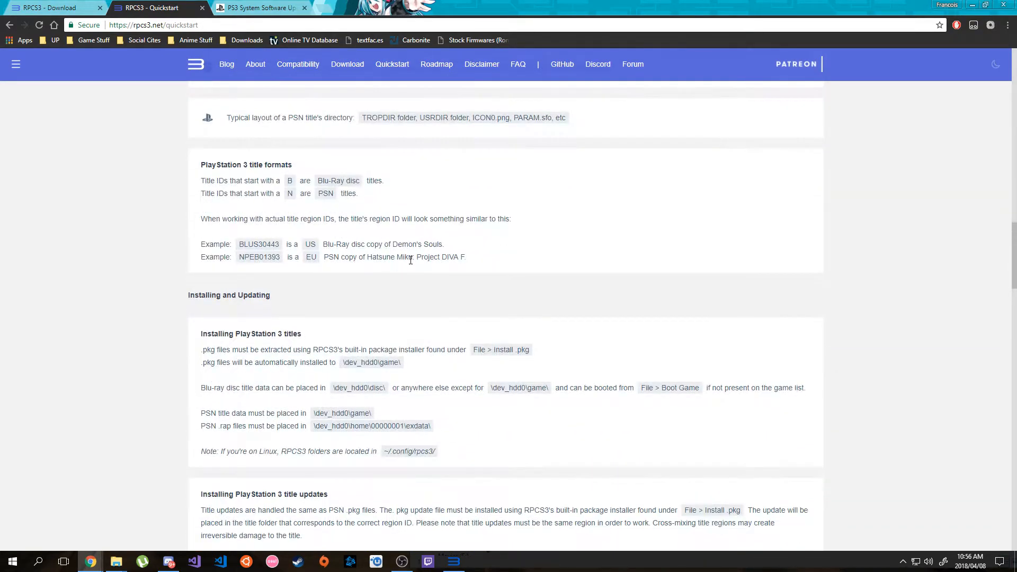
{"action": "scroll", "coordinate": [413, 258], "scroll_direction": "down", "scroll_amount": 7}
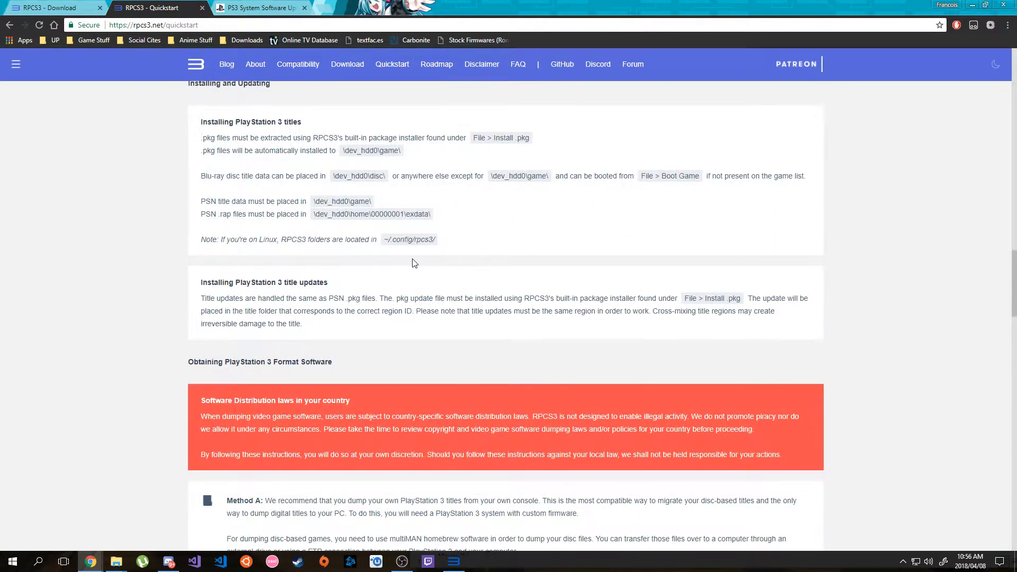
{"action": "scroll", "coordinate": [413, 259], "scroll_direction": "down", "scroll_amount": 15}
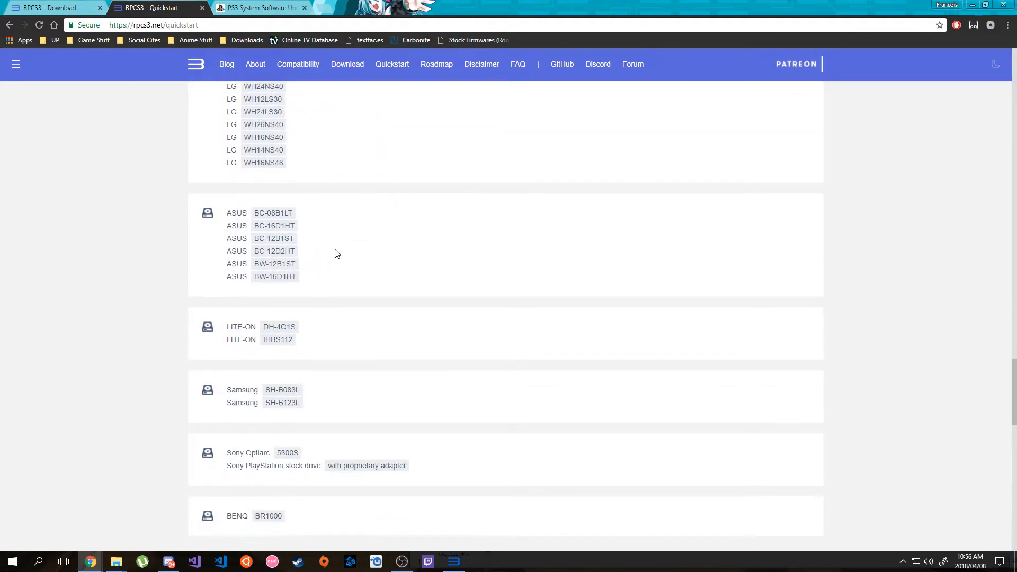
{"action": "scroll", "coordinate": [333, 254], "scroll_direction": "down", "scroll_amount": 10}
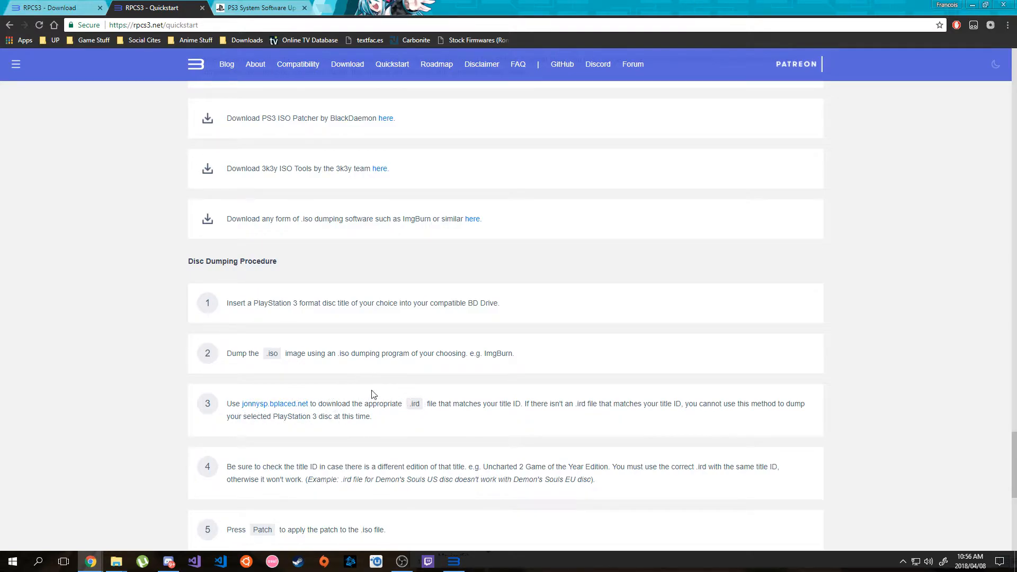
{"action": "scroll", "coordinate": [372, 397], "scroll_direction": "down", "scroll_amount": 5}
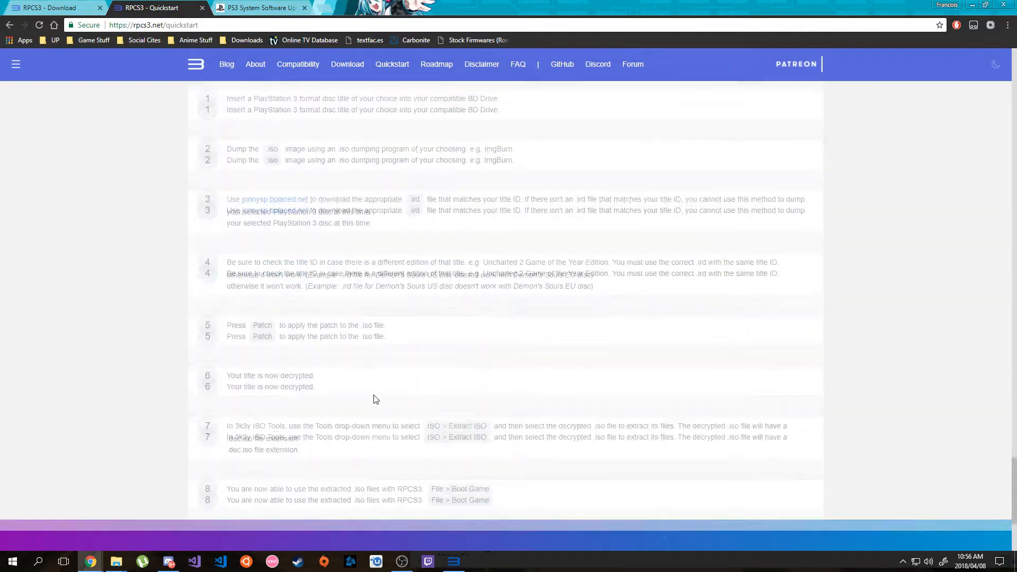
{"action": "scroll", "coordinate": [375, 371], "scroll_direction": "up", "scroll_amount": 15}
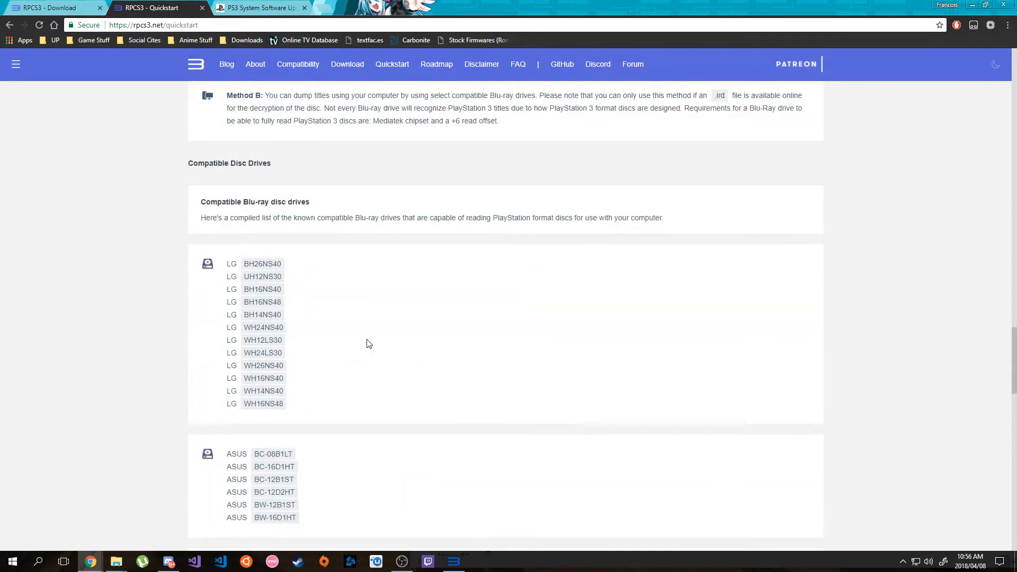
{"action": "scroll", "coordinate": [370, 345], "scroll_direction": "up", "scroll_amount": 2}
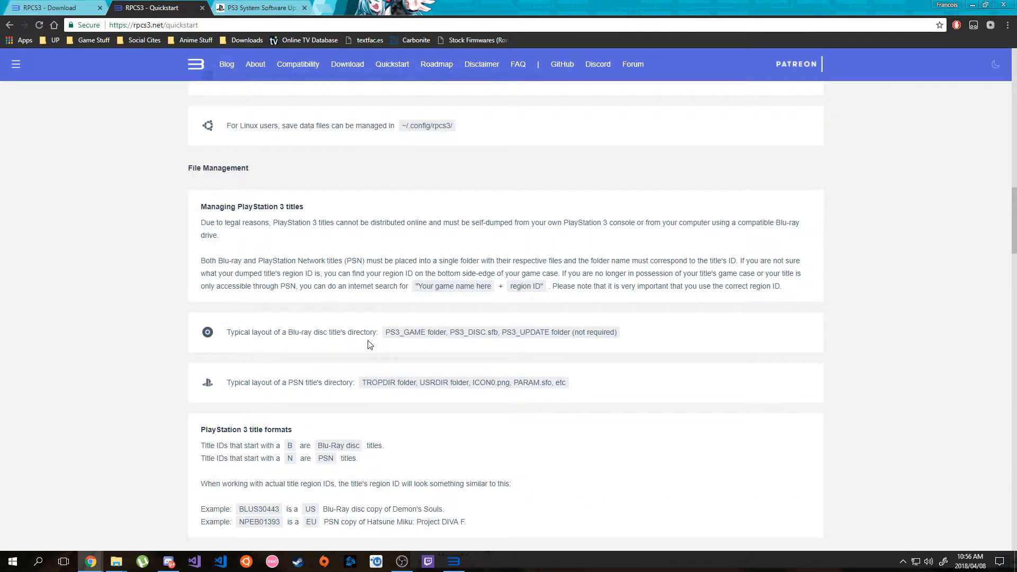
{"action": "scroll", "coordinate": [370, 345], "scroll_direction": "up", "scroll_amount": 20}
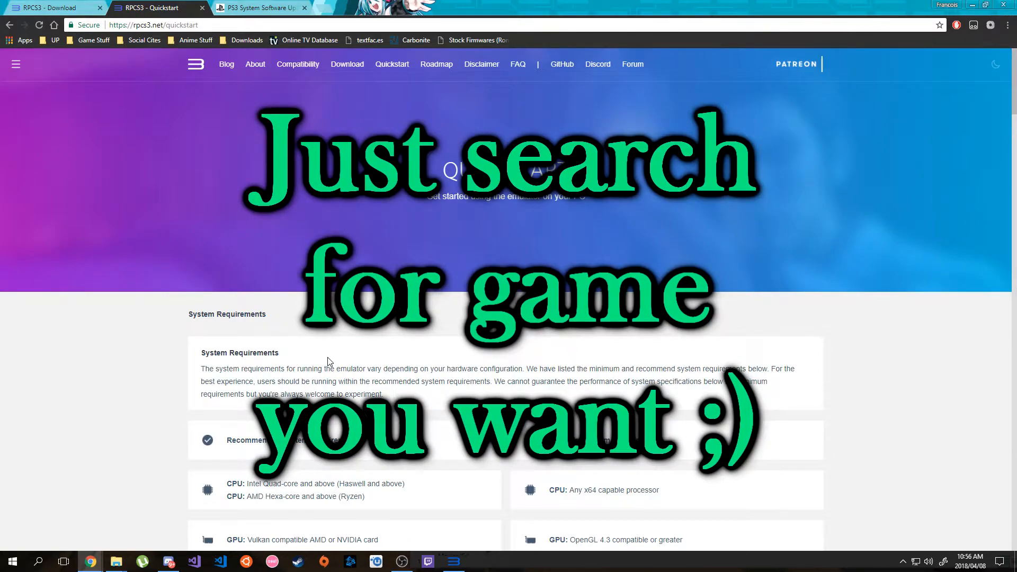
Step: Switch back to RPCS3, start a .pkg installation and browse to the God Of War 1 folder inside PS3's Games folder, with full file names showing
{"action": "left_click", "coordinate": [454, 564]}
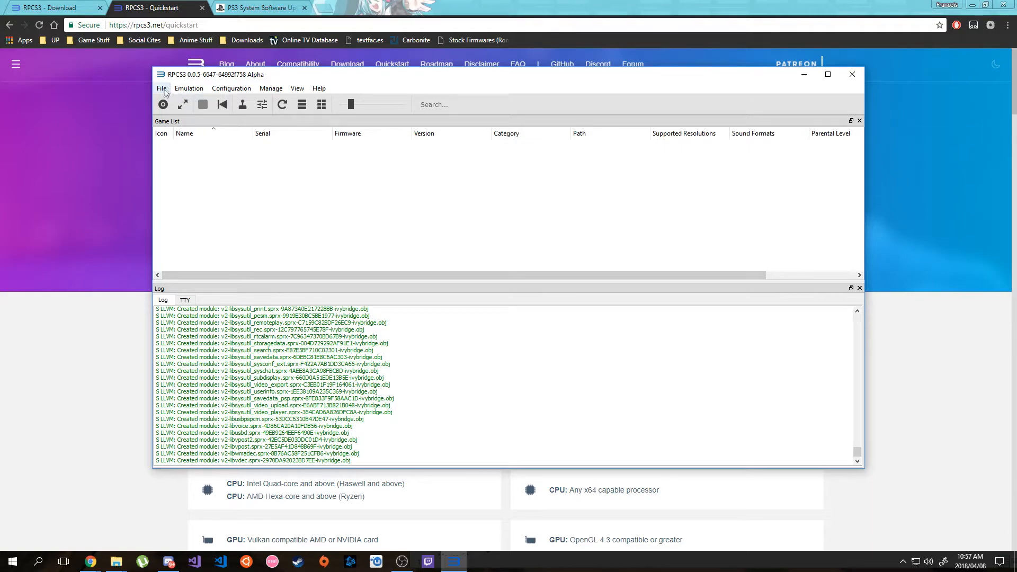
{"action": "left_click", "coordinate": [188, 89]}
{"action": "mouse_move", "coordinate": [162, 88]}
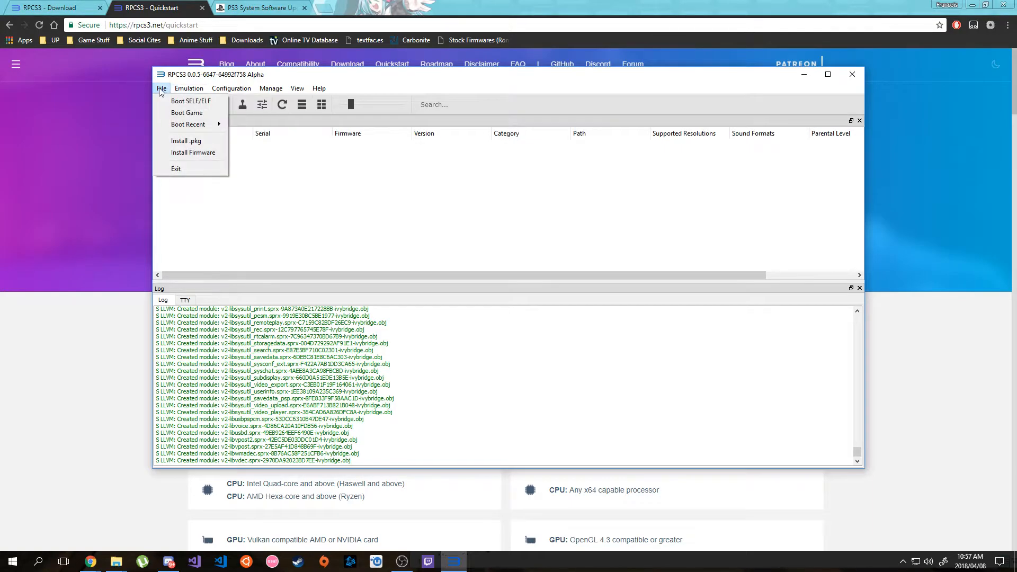
{"action": "left_click", "coordinate": [186, 142]}
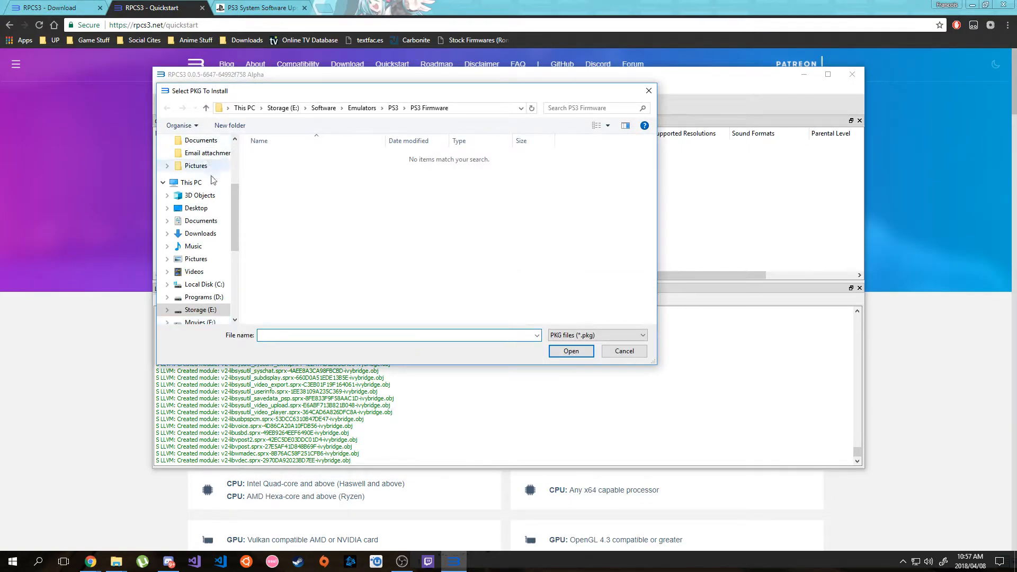
{"action": "left_click", "coordinate": [393, 108]}
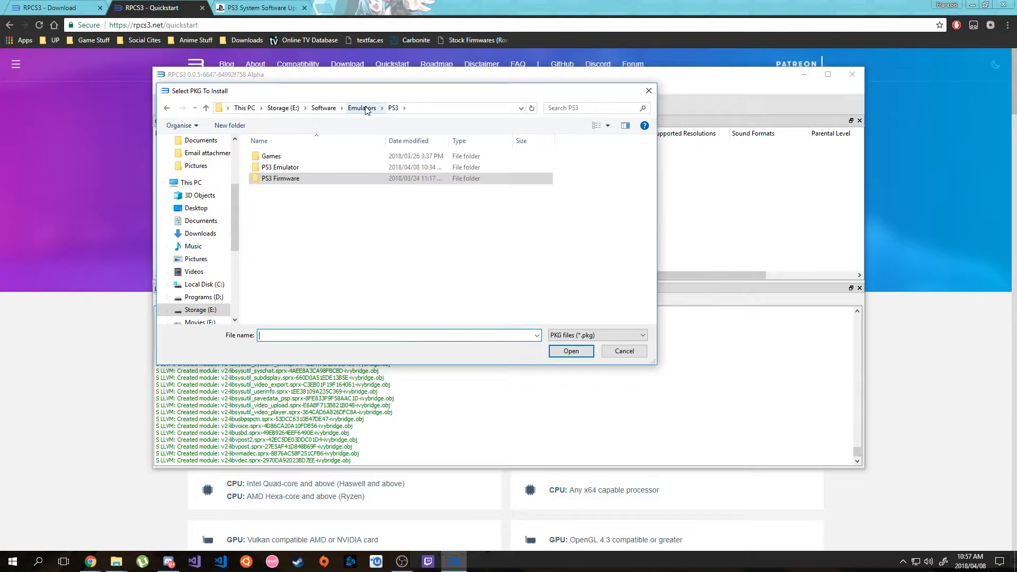
{"action": "double_click", "coordinate": [300, 157]}
{"action": "double_click", "coordinate": [297, 157]}
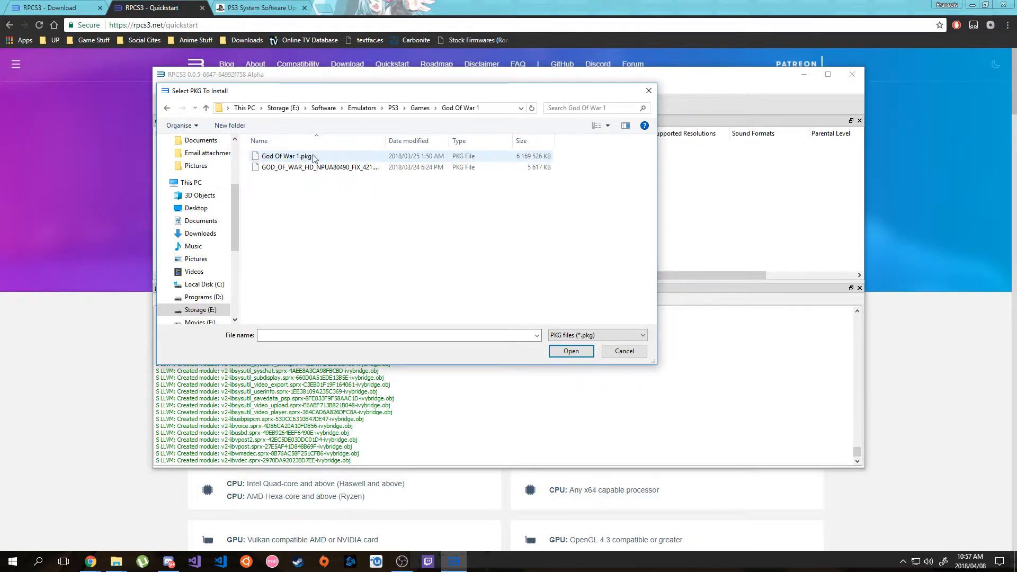
{"action": "double_click", "coordinate": [384, 141]}
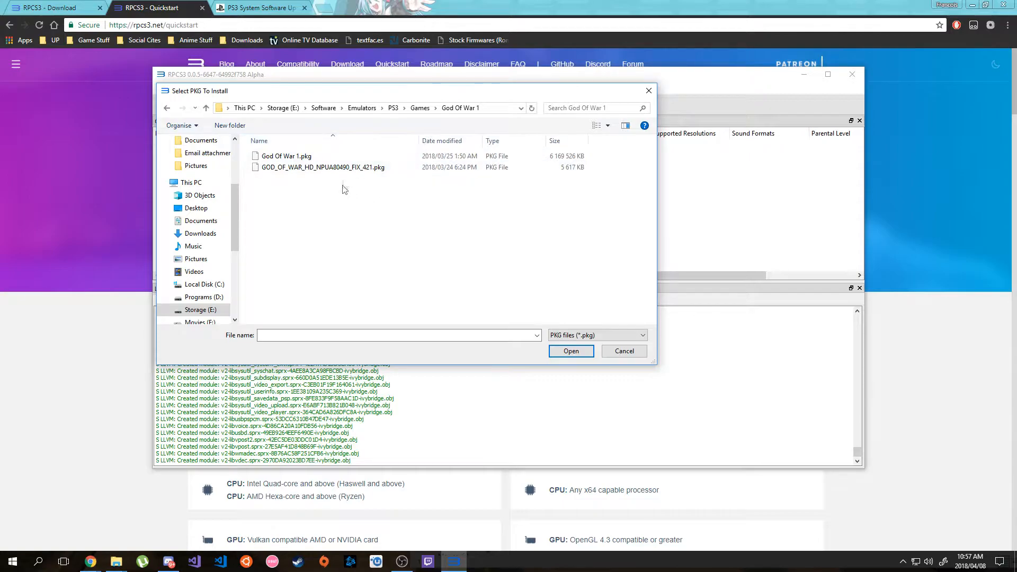
Step: Install the game package God Of War 1.pkg and dismiss the completion message
{"action": "left_click", "coordinate": [295, 157]}
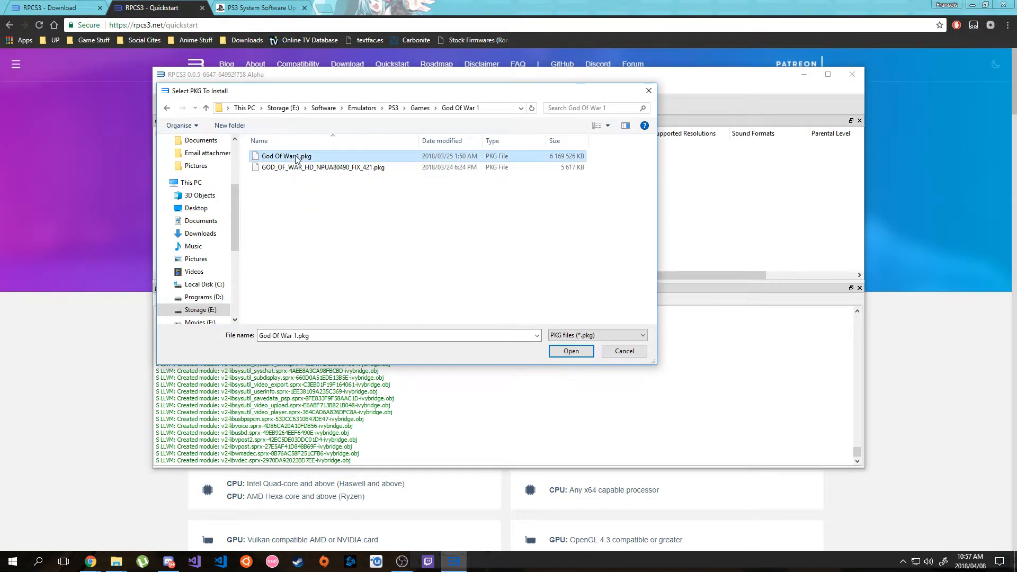
{"action": "left_click", "coordinate": [572, 351]}
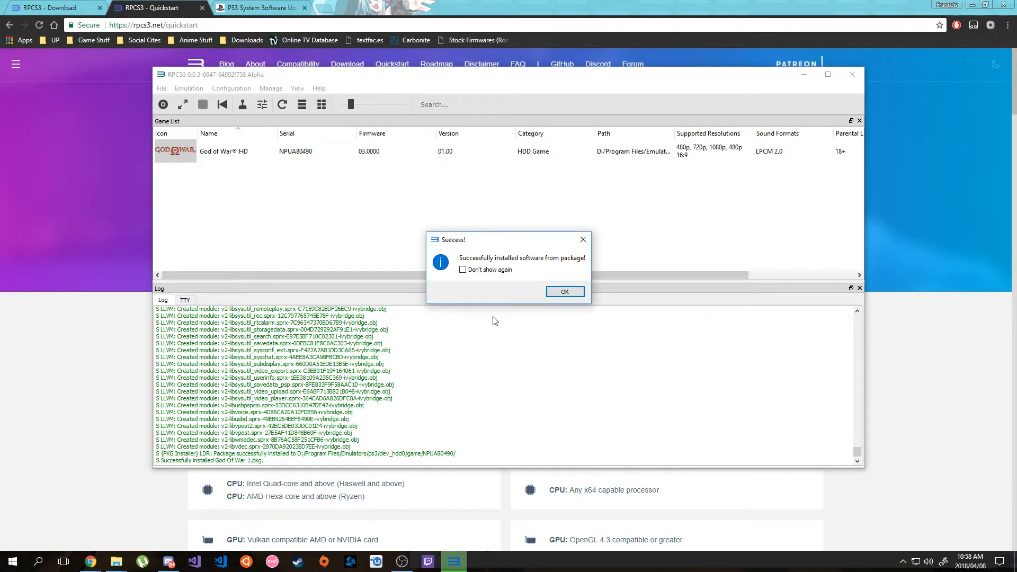
{"action": "left_click", "coordinate": [562, 293]}
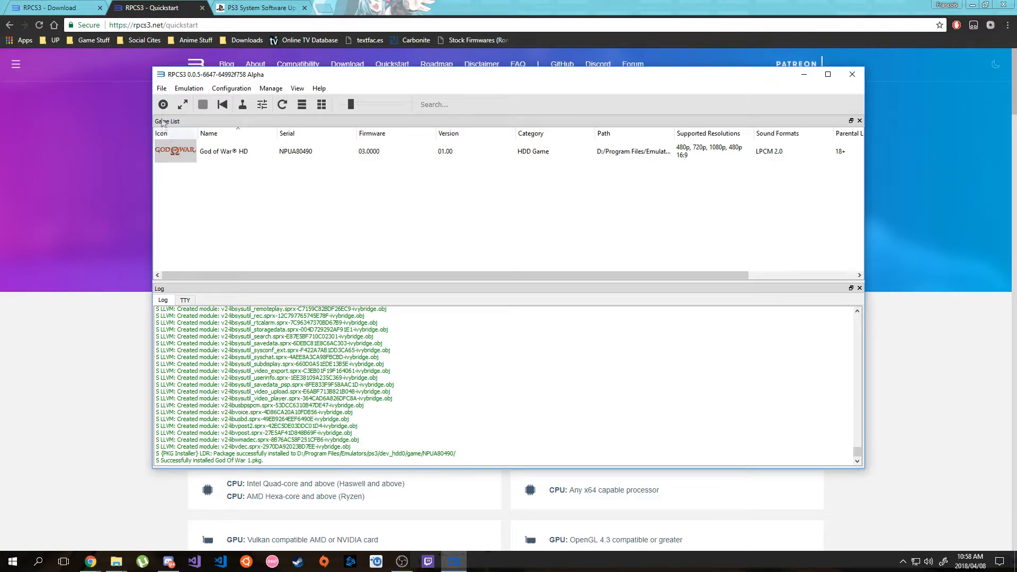
Step: Install the fix package GOD_OF_WAR_HD_NPUA80490_FIX_421.pkg from the same folder and dismiss the completion message
{"action": "left_click", "coordinate": [162, 89]}
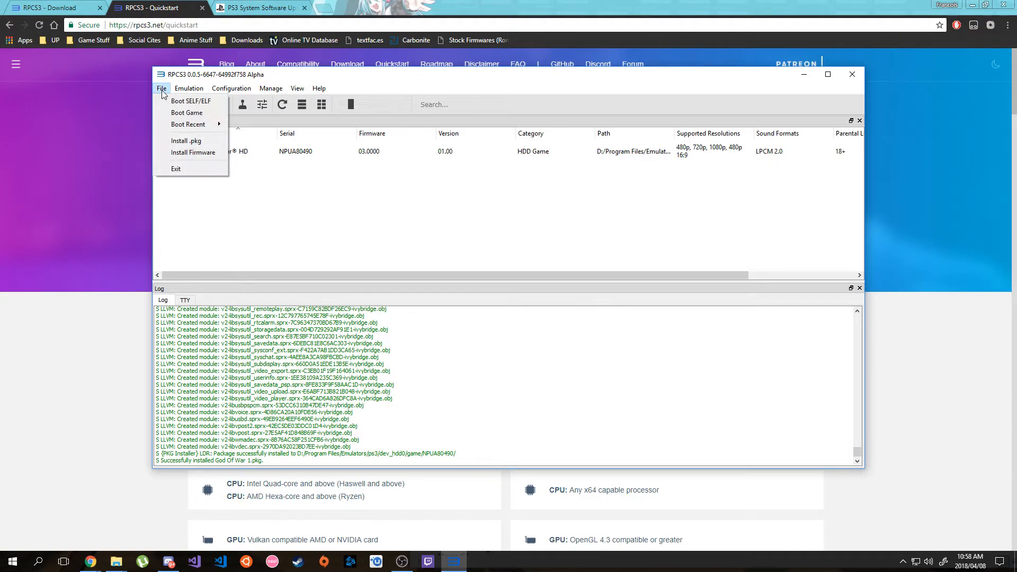
{"action": "left_click", "coordinate": [192, 141]}
{"action": "left_click", "coordinate": [297, 168]}
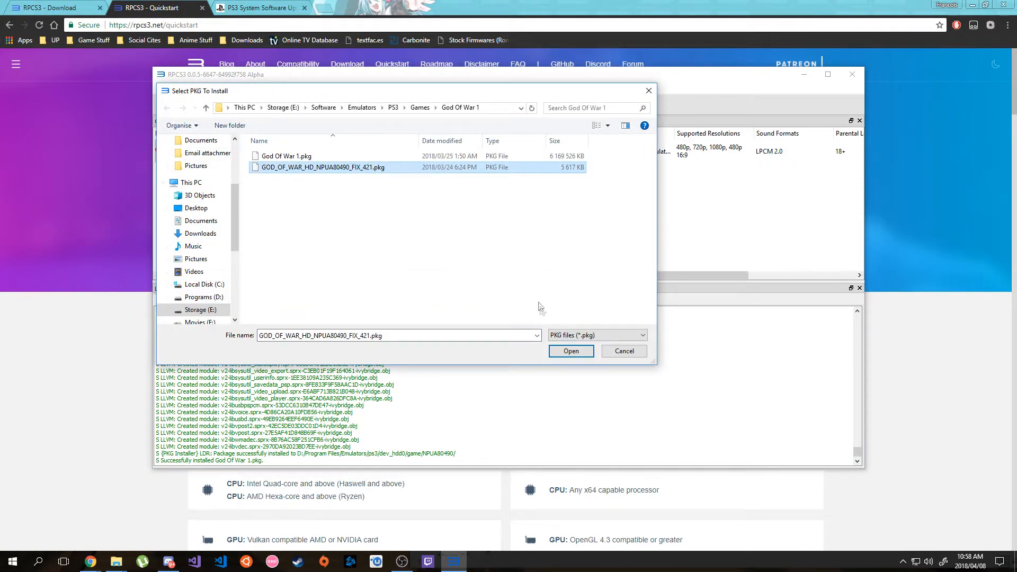
{"action": "left_click", "coordinate": [569, 351]}
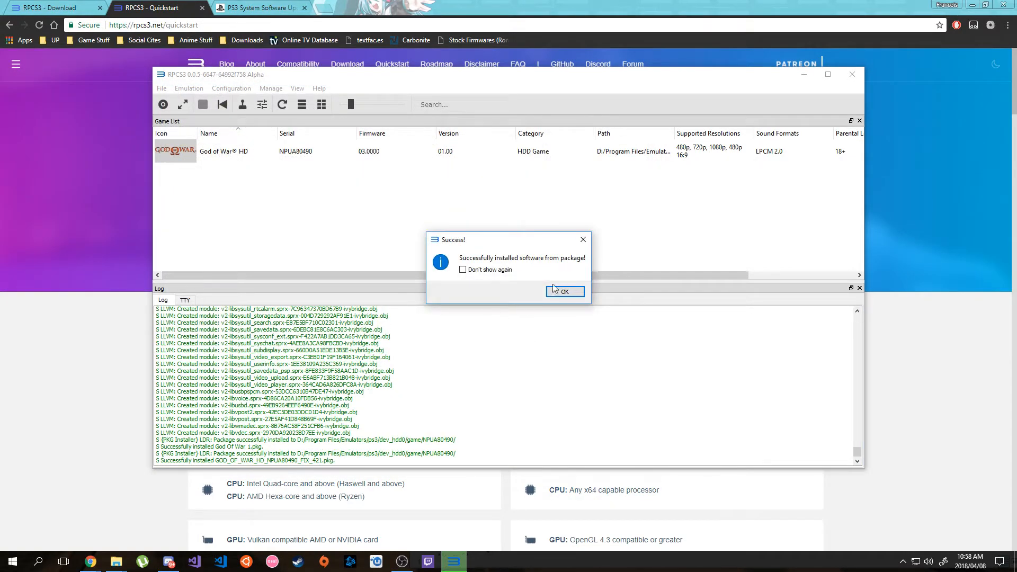
{"action": "left_click", "coordinate": [557, 293]}
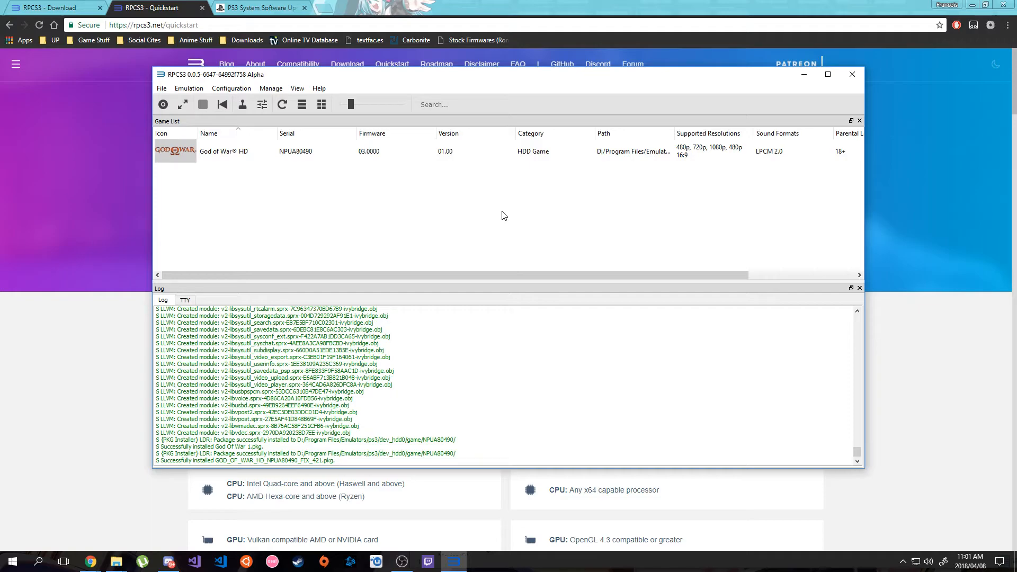
Step: Open the gamepad settings and set Player 1's input handler to MMJoystick
{"action": "left_click", "coordinate": [227, 89]}
{"action": "left_click", "coordinate": [233, 132]}
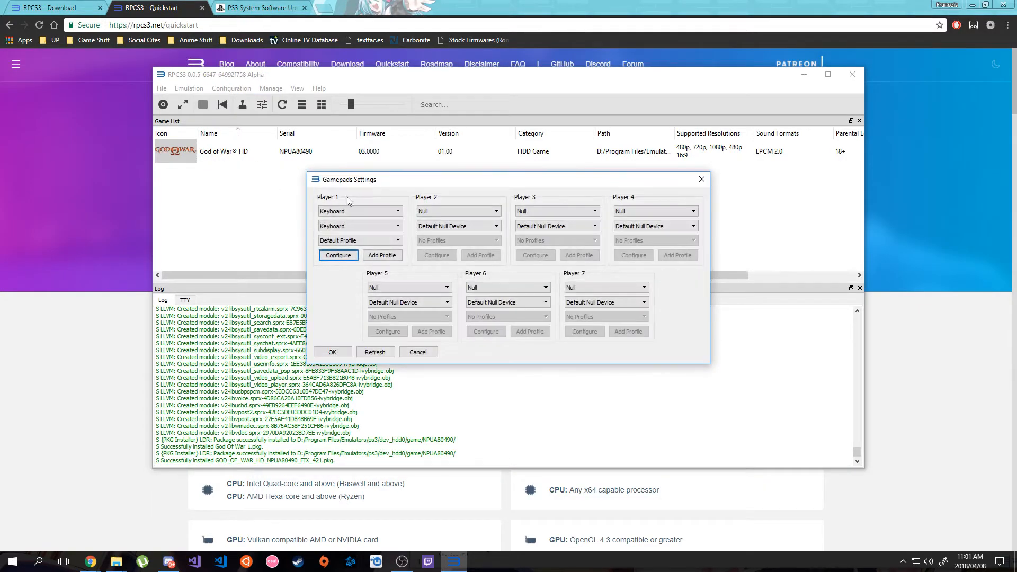
{"action": "left_click", "coordinate": [357, 211]}
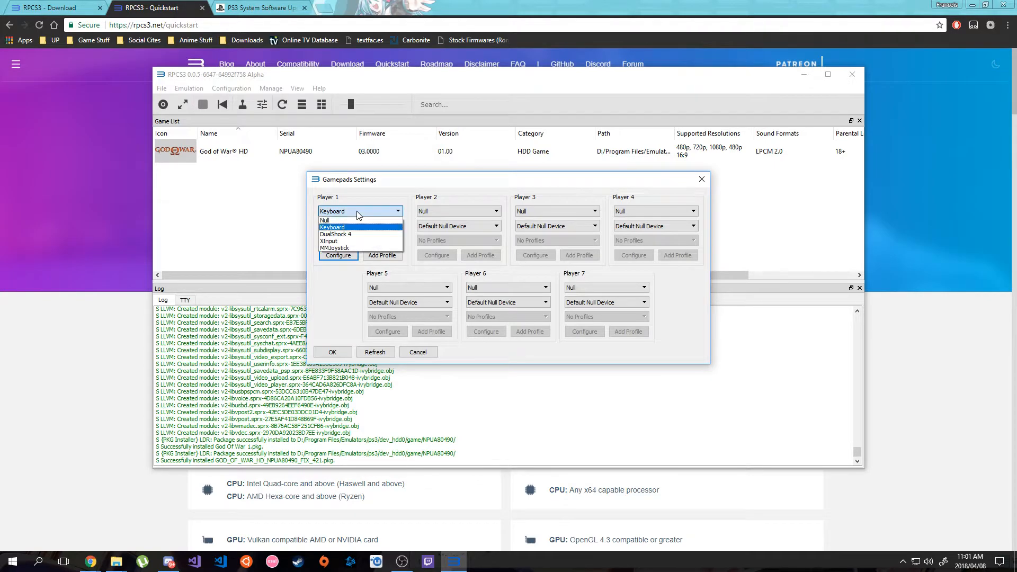
{"action": "left_click", "coordinate": [348, 248]}
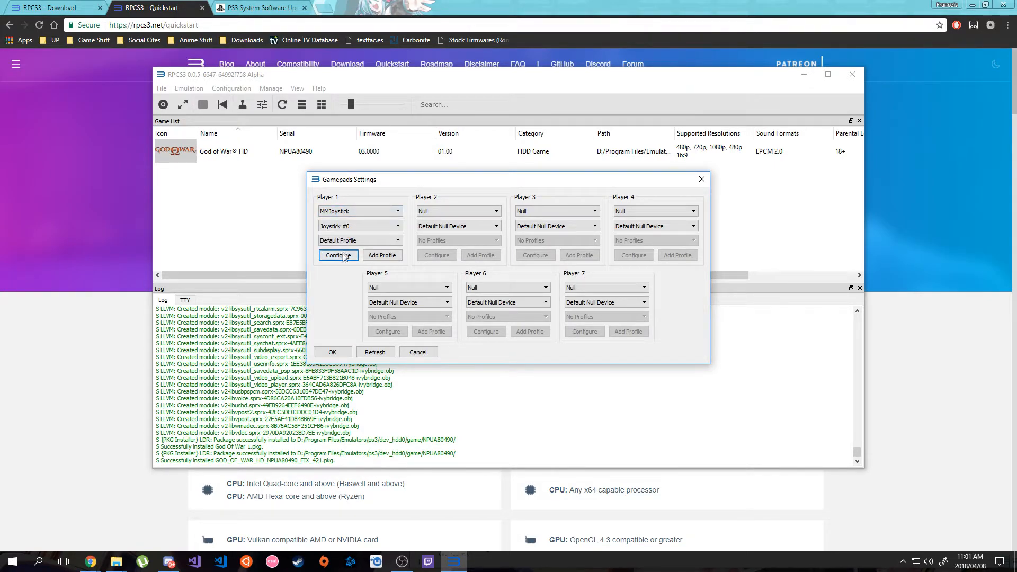
Step: Configure Player 1's joystick bindings for D-Pad Up and Left Analog Up, Down and Left, save them and accept the gamepad settings
{"action": "left_click", "coordinate": [344, 256]}
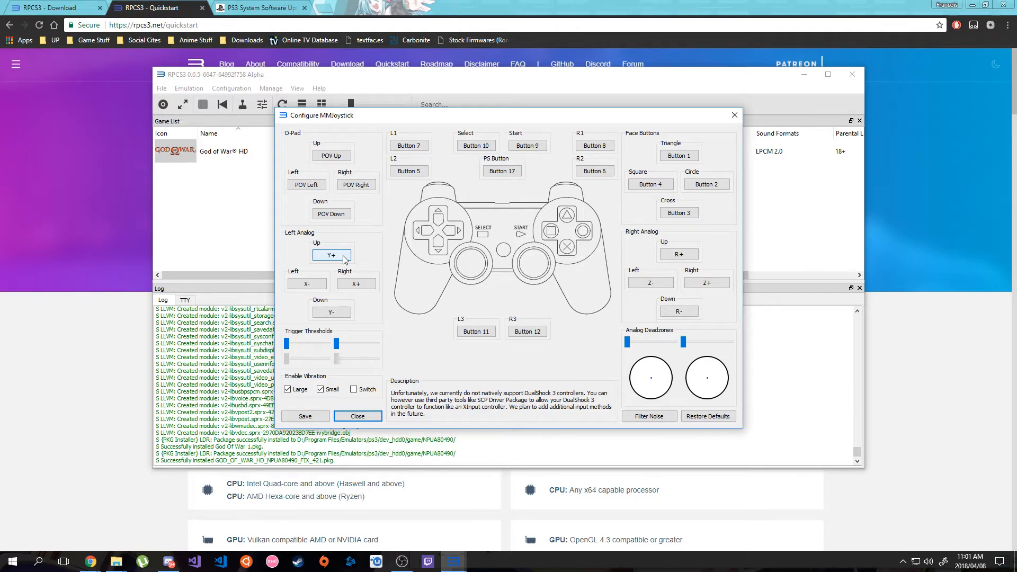
{"action": "left_click", "coordinate": [333, 157]}
{"action": "left_click", "coordinate": [330, 256]}
{"action": "left_click", "coordinate": [338, 313]}
{"action": "left_click", "coordinate": [306, 284]}
{"action": "left_click", "coordinate": [306, 418]}
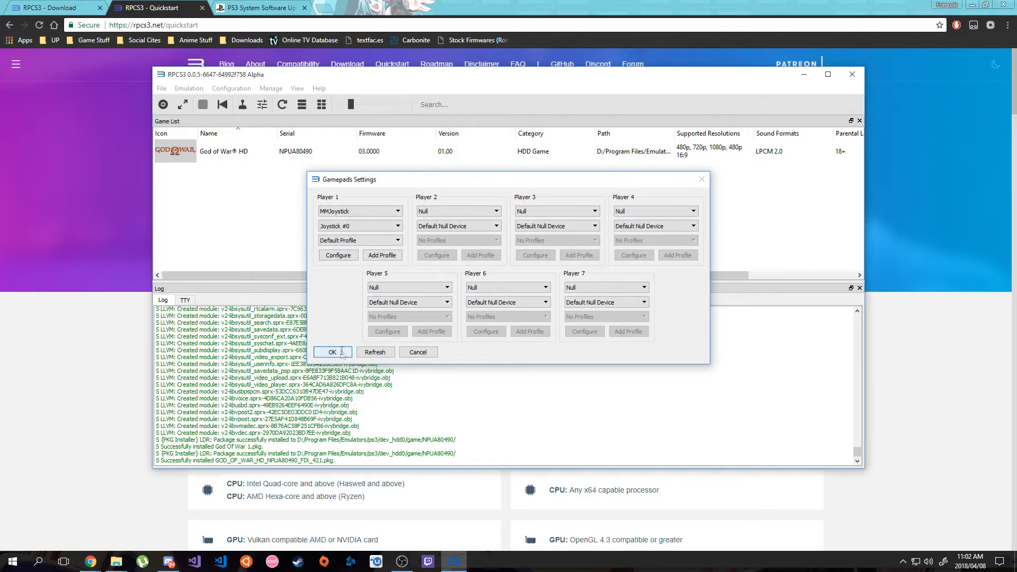
{"action": "left_click", "coordinate": [331, 352]}
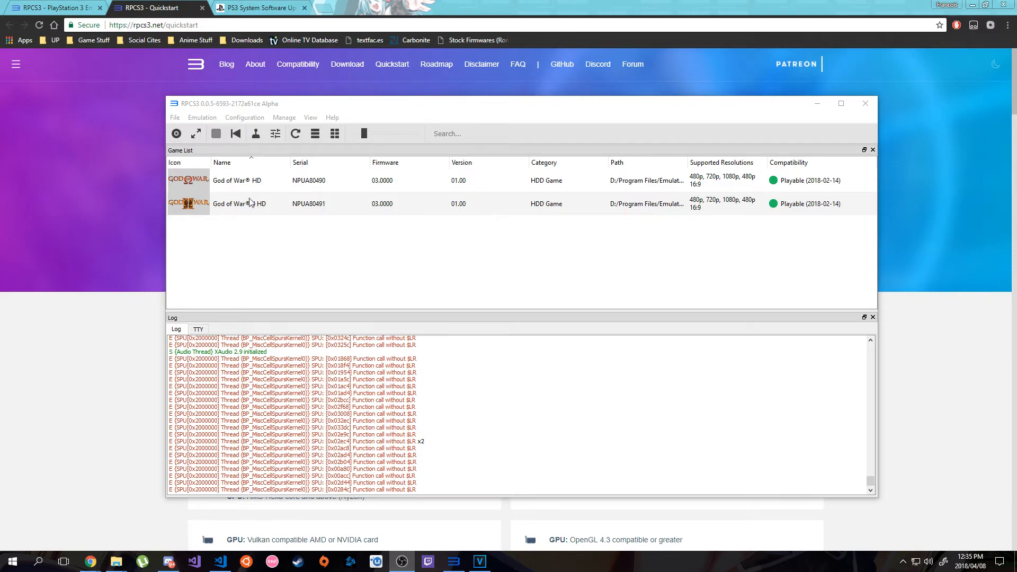
Step: Boot God of War HD from the game list
{"action": "right_click", "coordinate": [239, 171]}
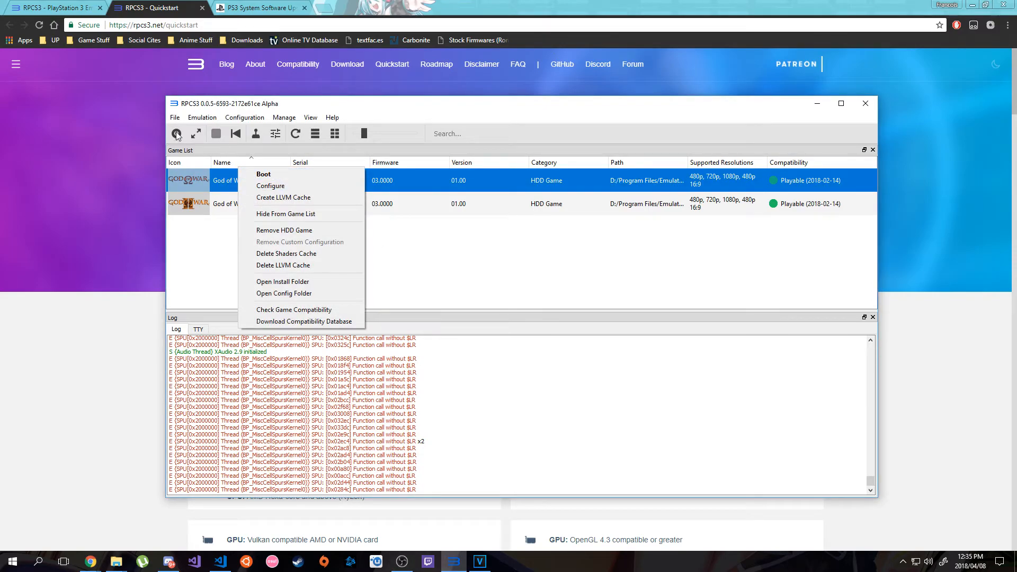
{"action": "left_click", "coordinate": [267, 174]}
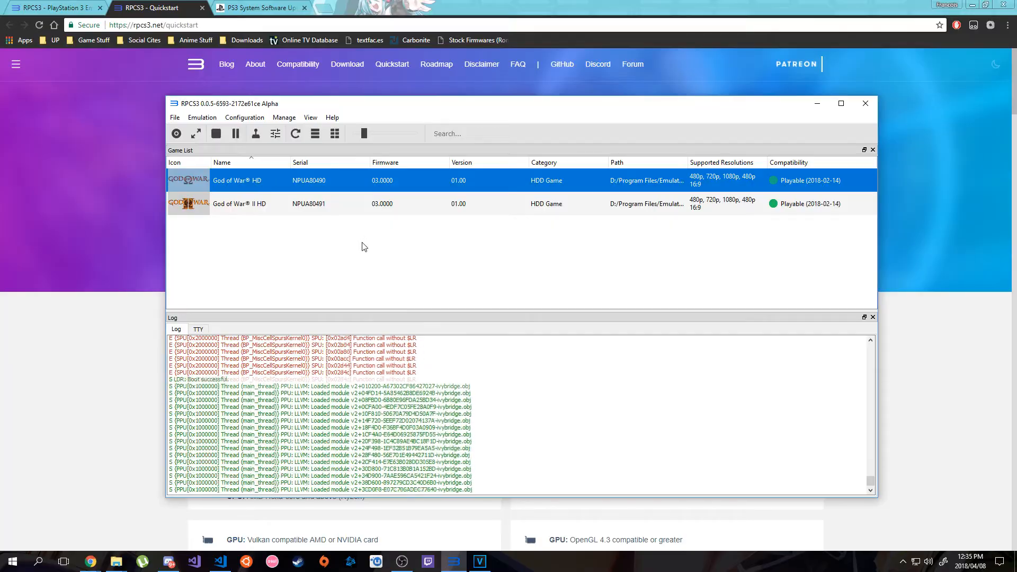